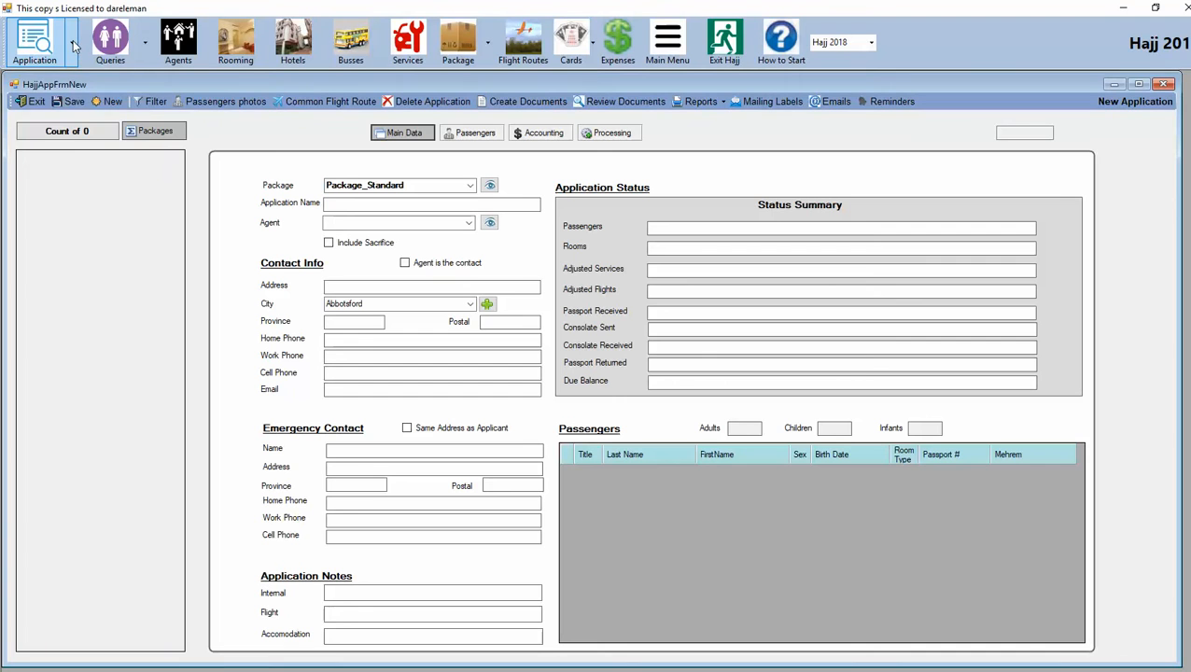
Step: Clear the form for a new blank application and select Package_Standard as its package
click(73, 44)
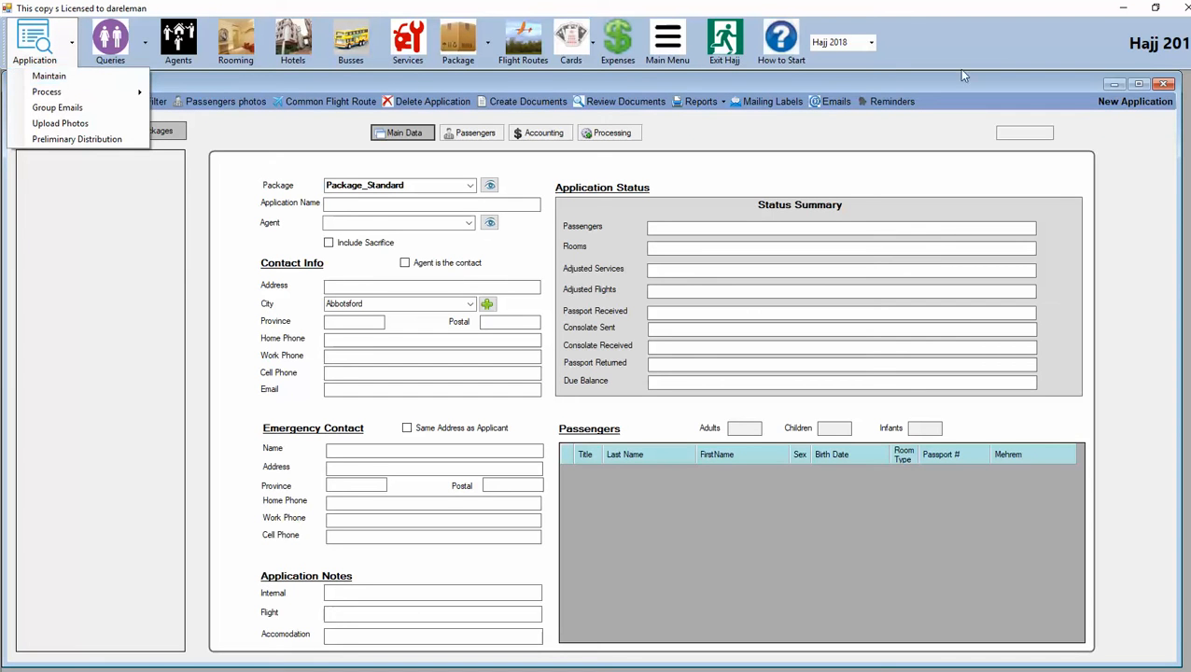
click(1147, 276)
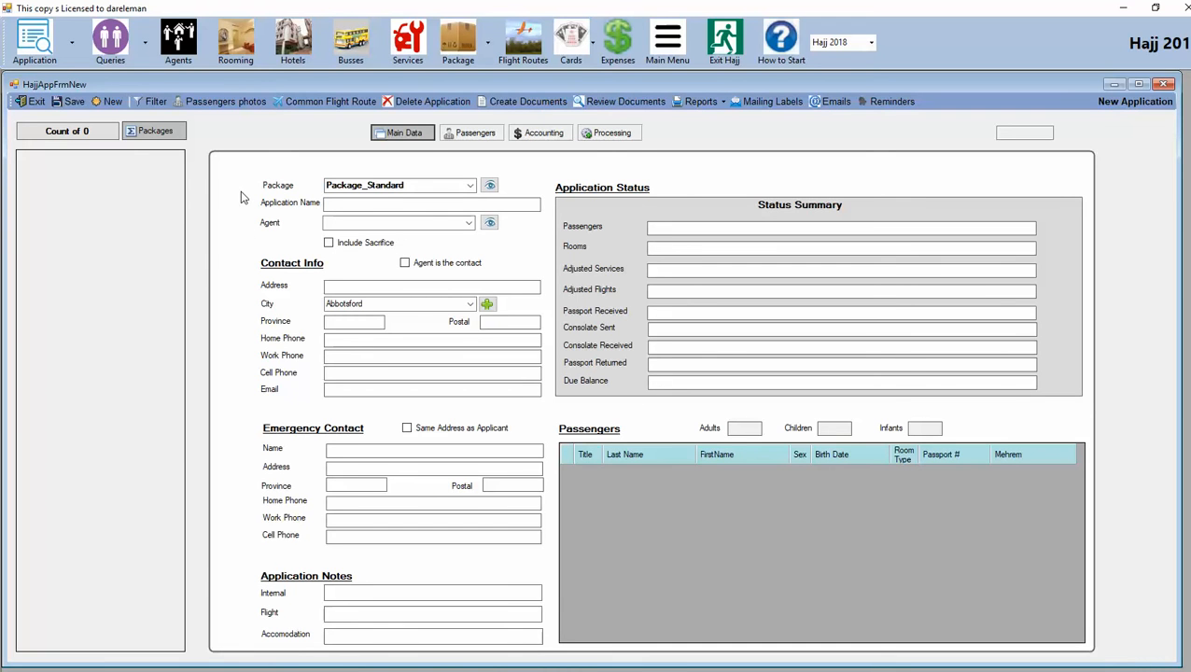
click(112, 103)
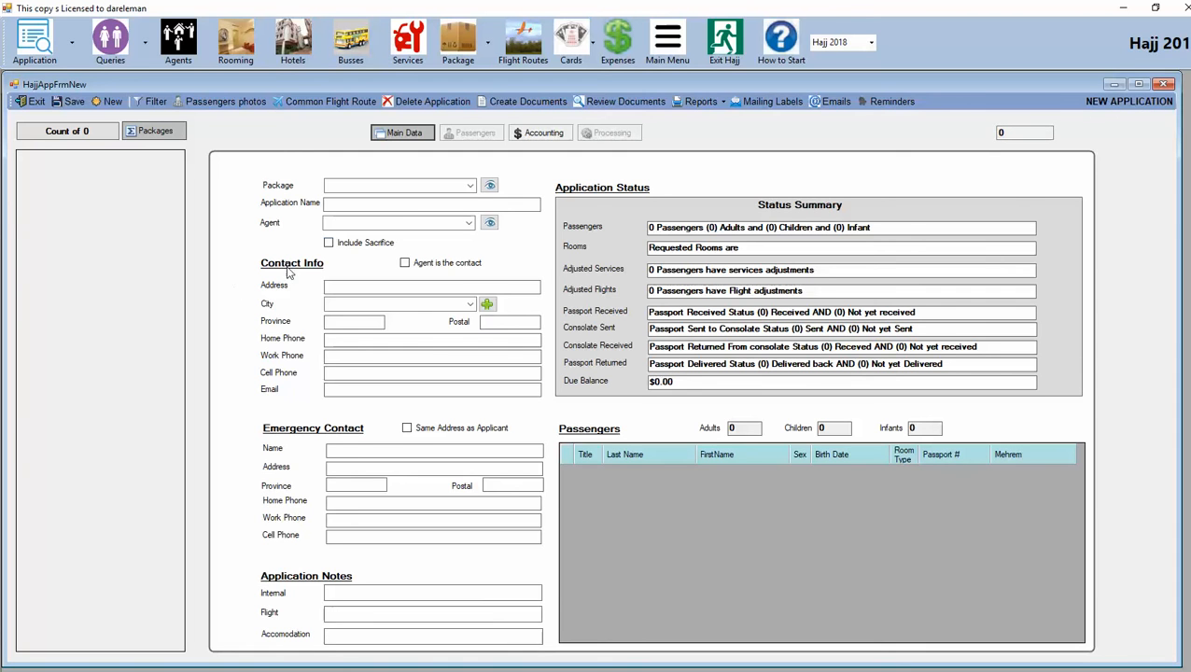
click(470, 185)
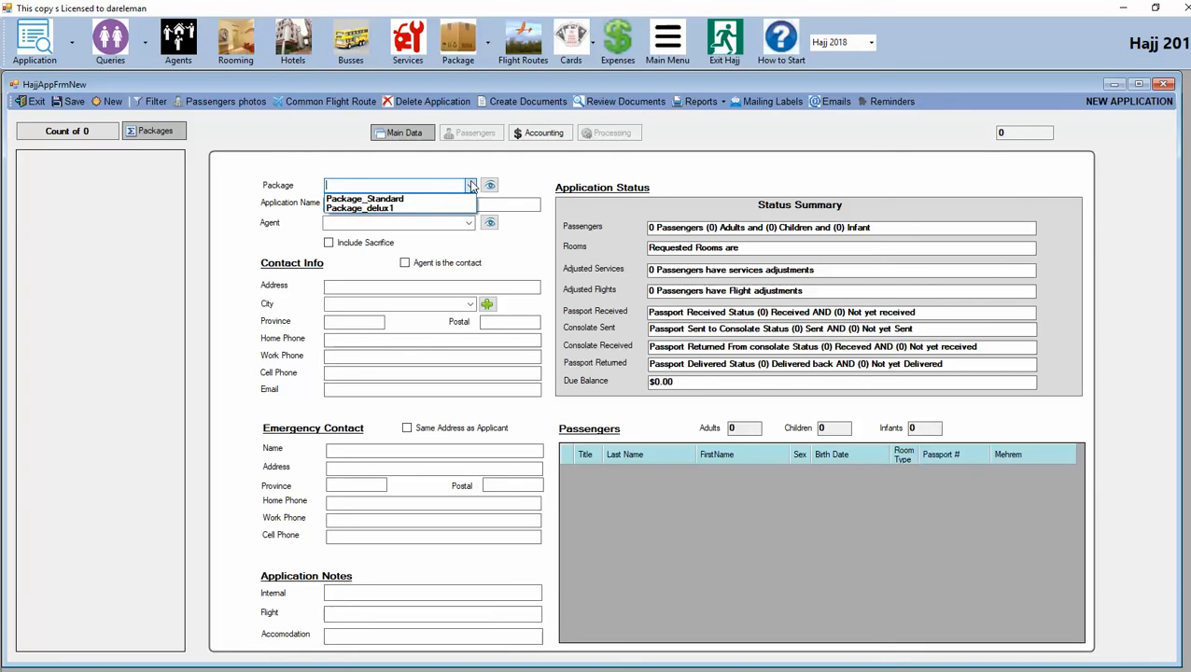
click(457, 199)
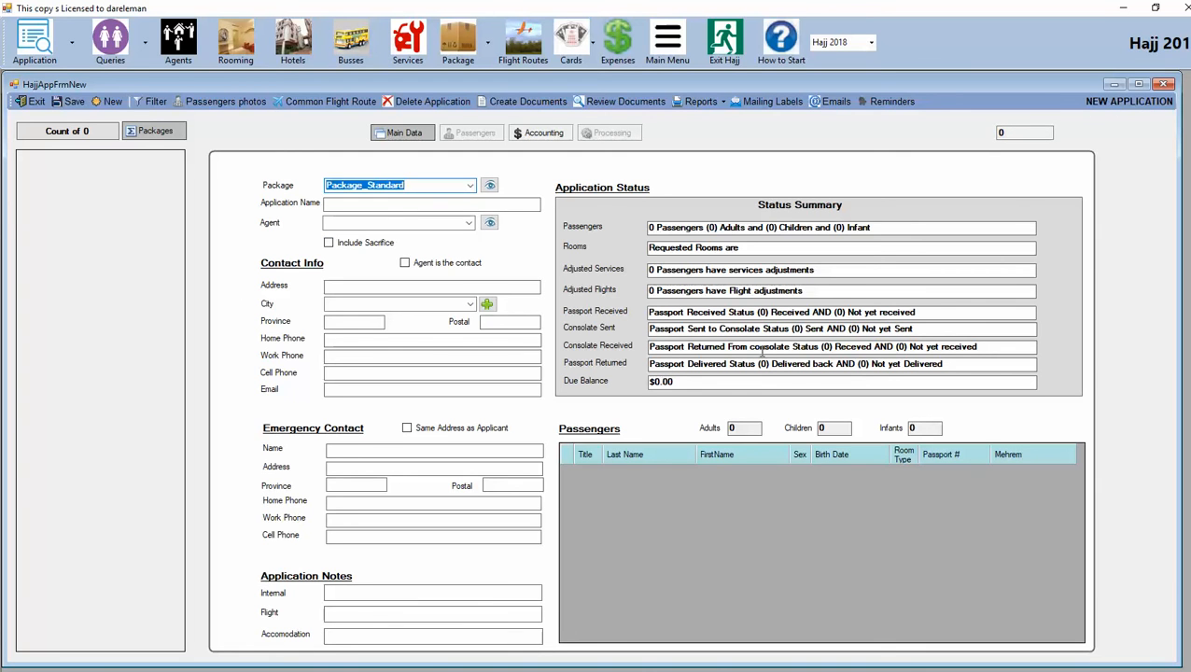
click(491, 186)
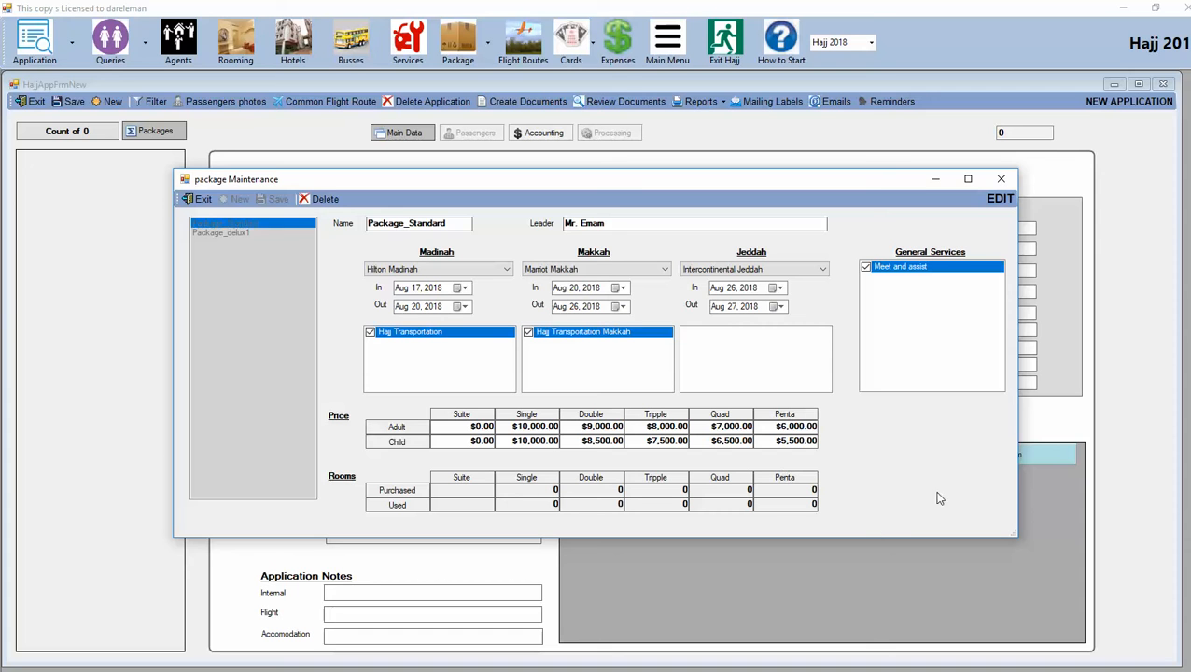
click(202, 200)
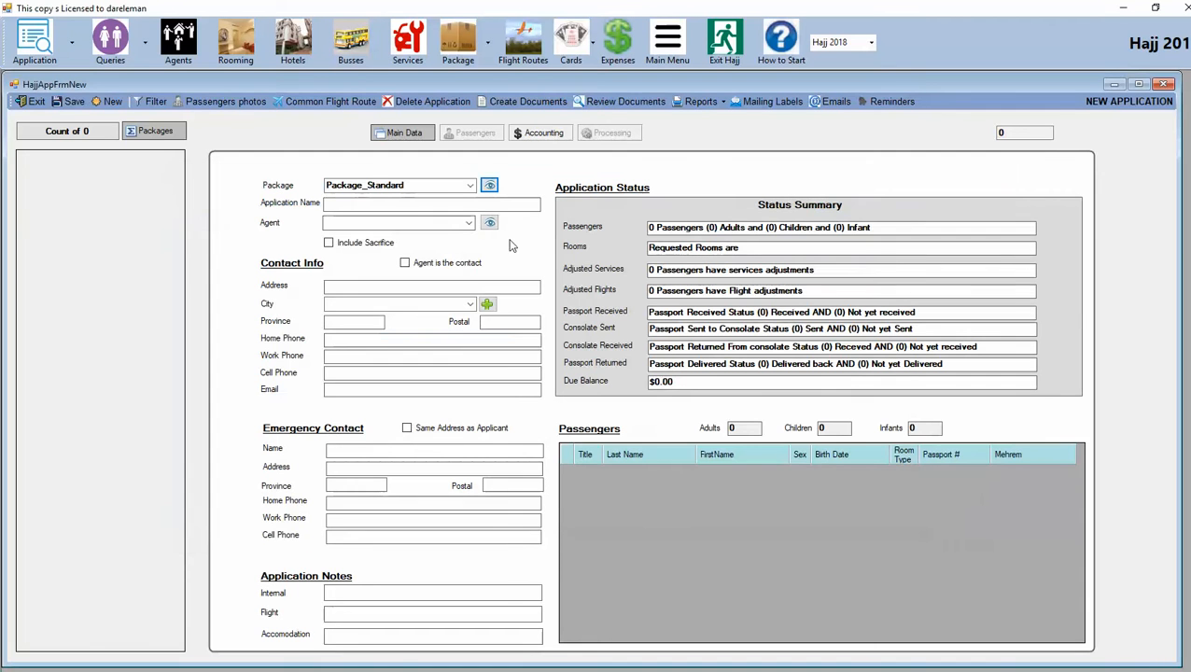
Step: Enter the applicant's full name and street address, erasing the text mistakenly typed into Agent
click(347, 201)
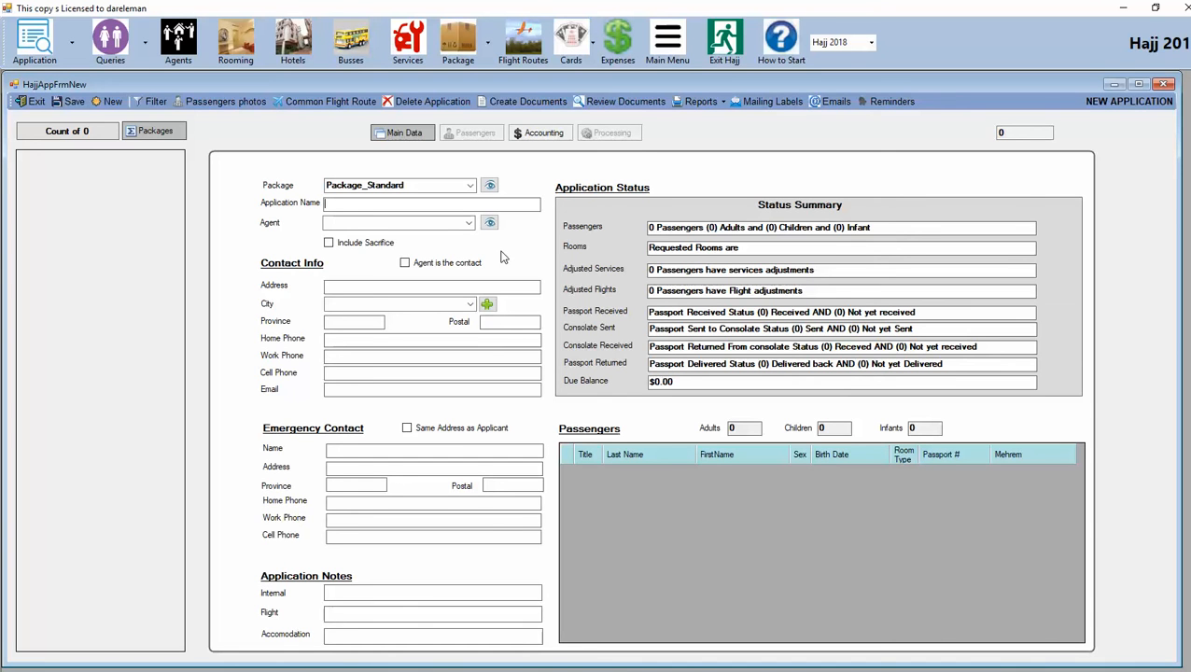
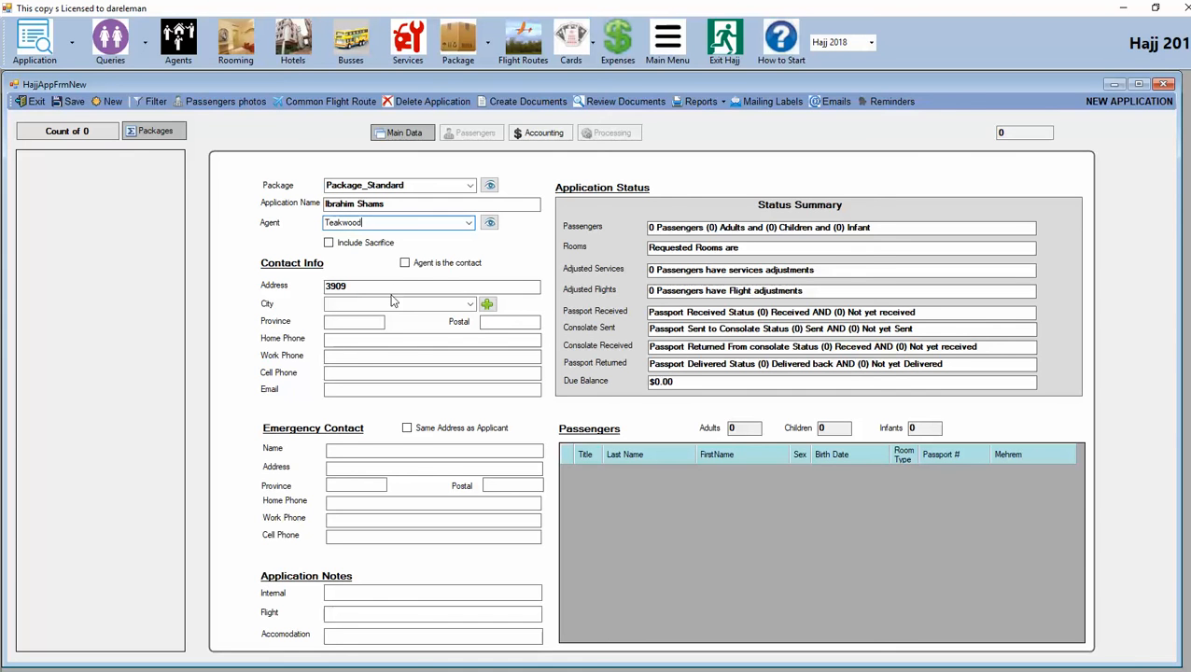
key(shift+Home)
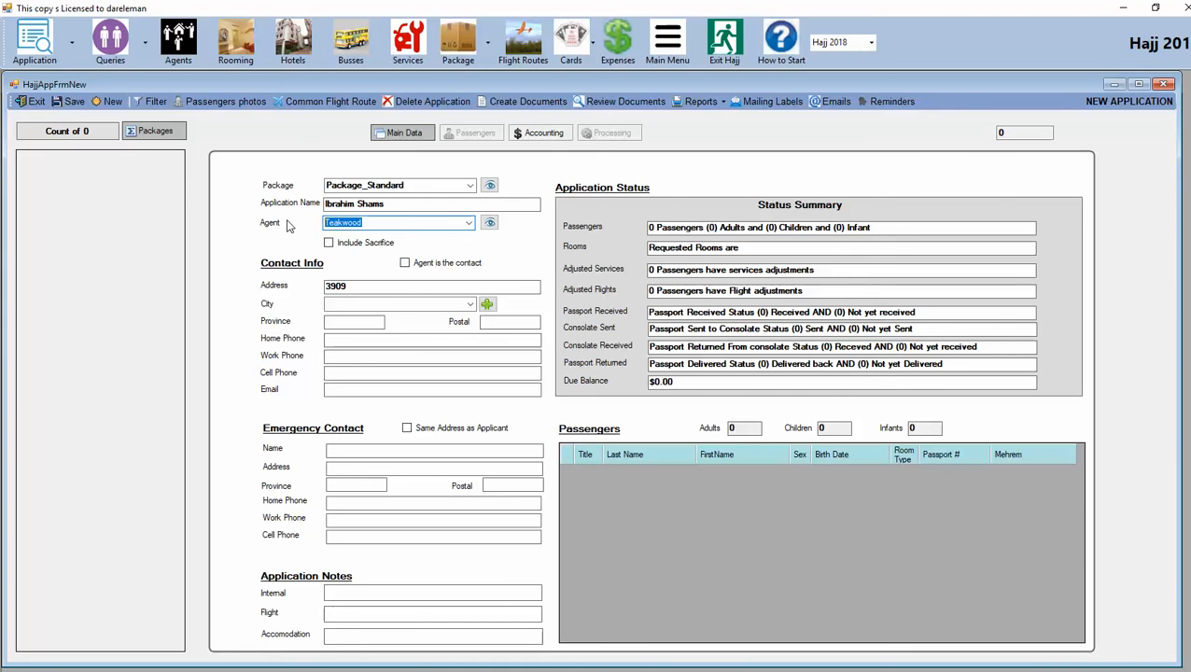
key(BackSpace)
click(365, 304)
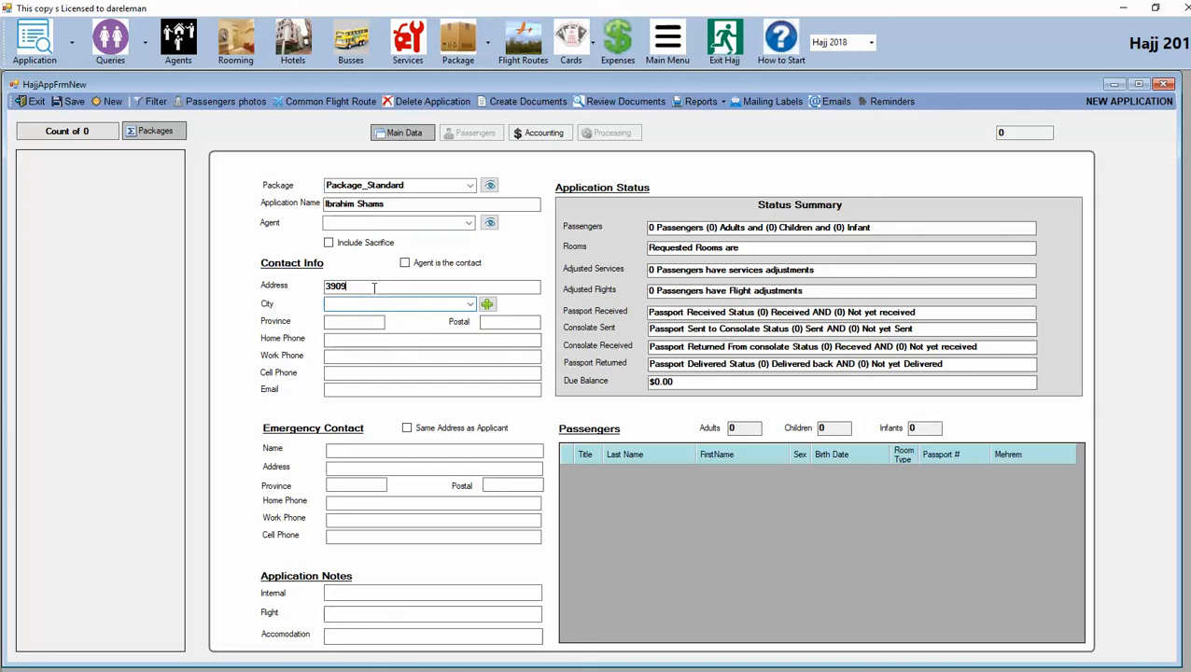
click(374, 287)
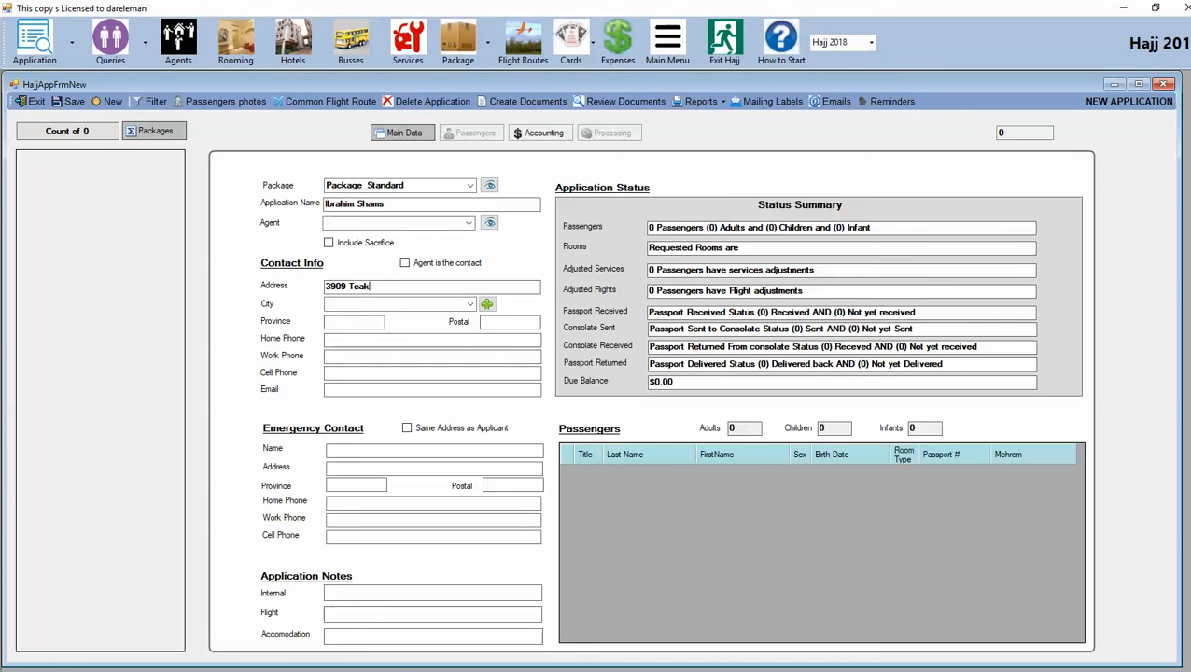
Step: Choose the applicant's city and enter the province, postal code and home phone number
click(469, 305)
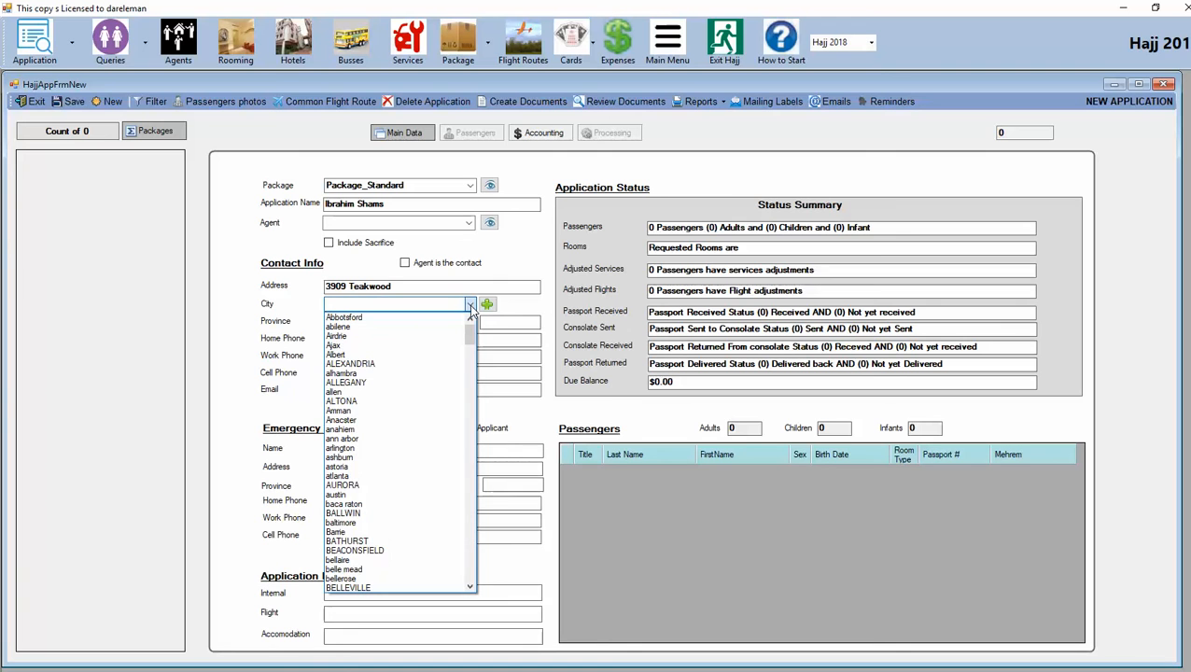
text(t)
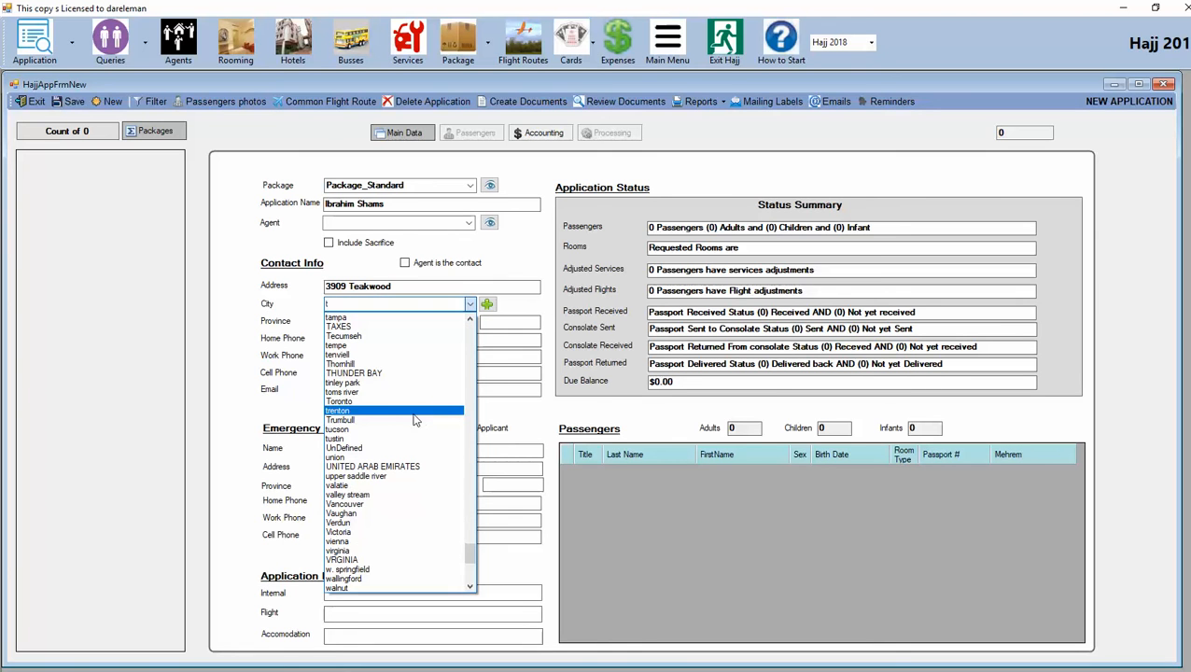
click(380, 409)
key(Tab)
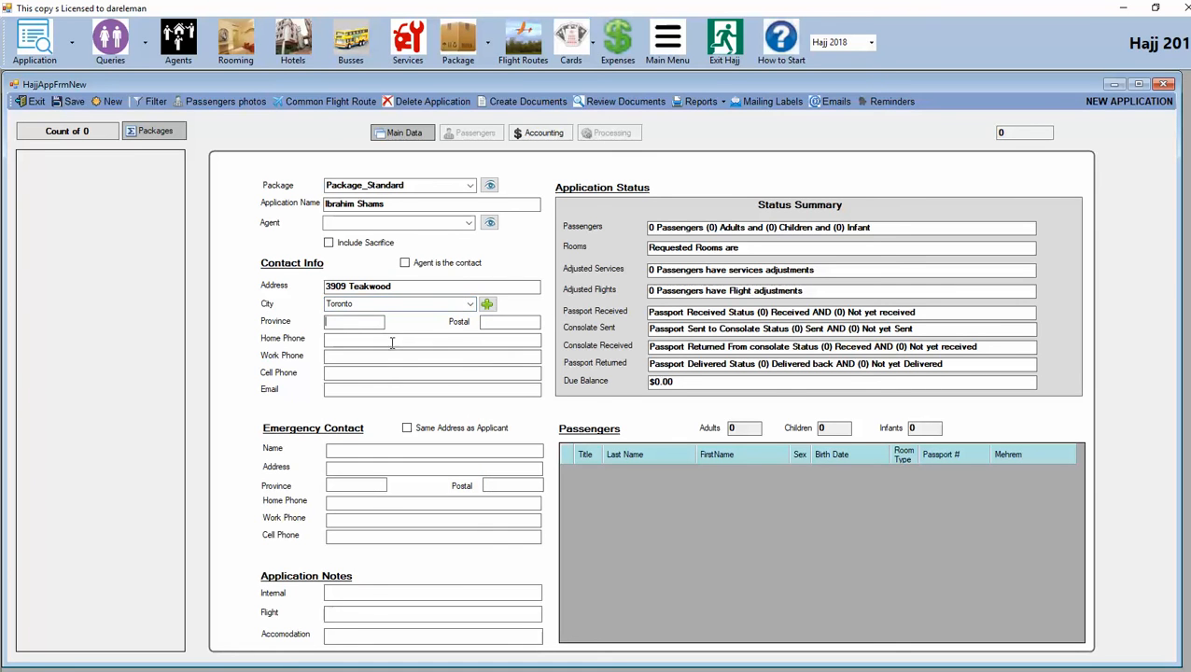
text(ON)
click(509, 325)
text(K8Y7T0)
click(382, 343)
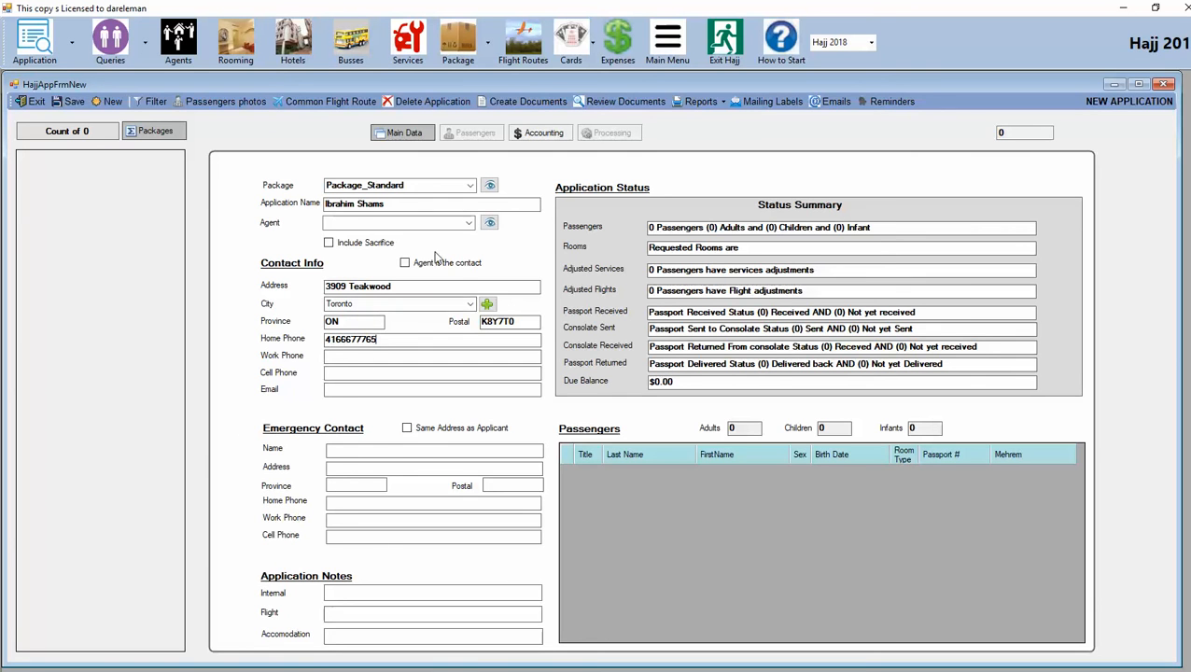
Step: Tick 'Same Address as Applicant' to copy the applicant's details into the emergency contact
click(408, 428)
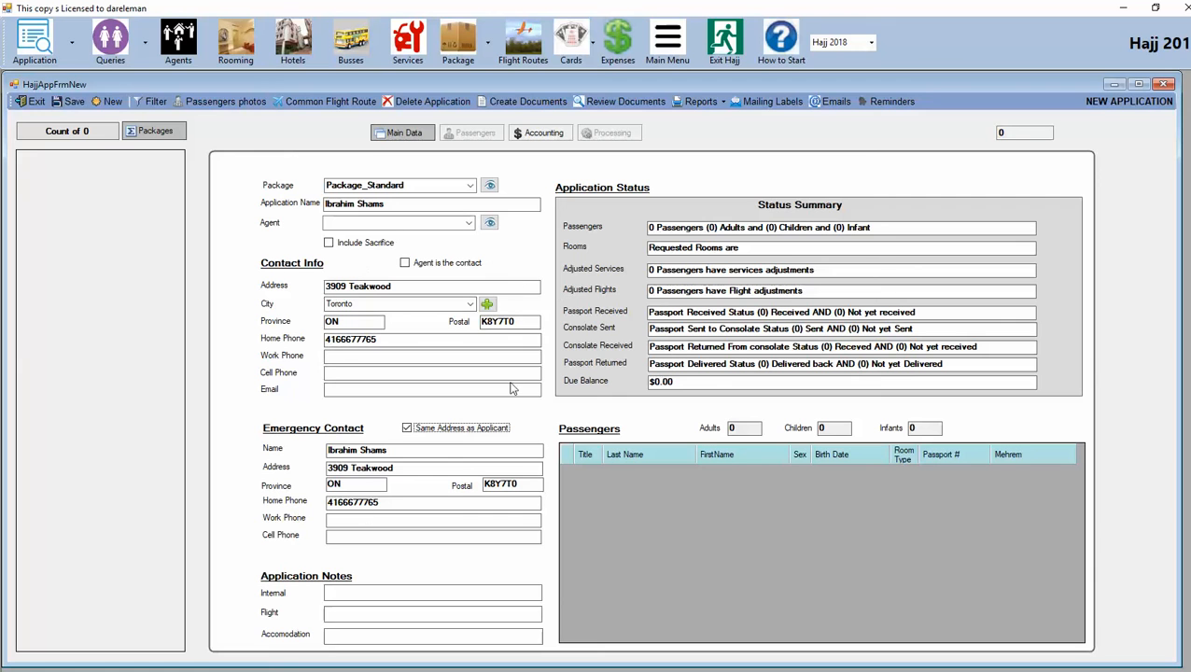
click(401, 133)
Step: Save the application, acknowledge 'Application Saved', and reopen it from the left-hand list
click(70, 101)
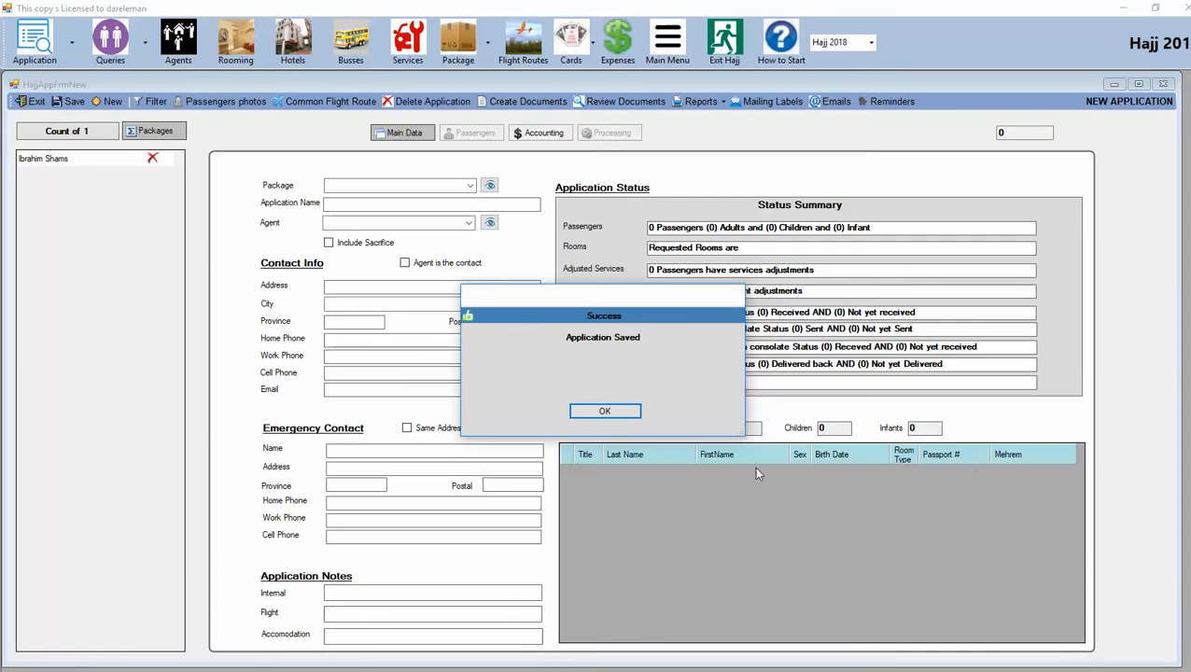
click(597, 411)
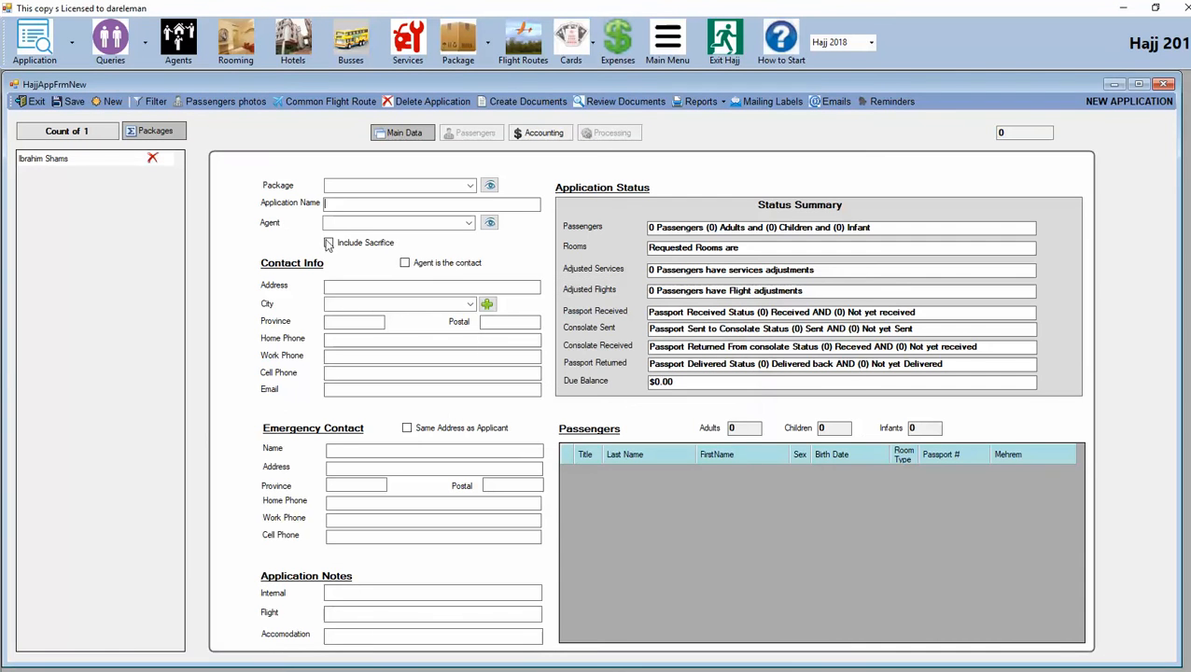
click(50, 158)
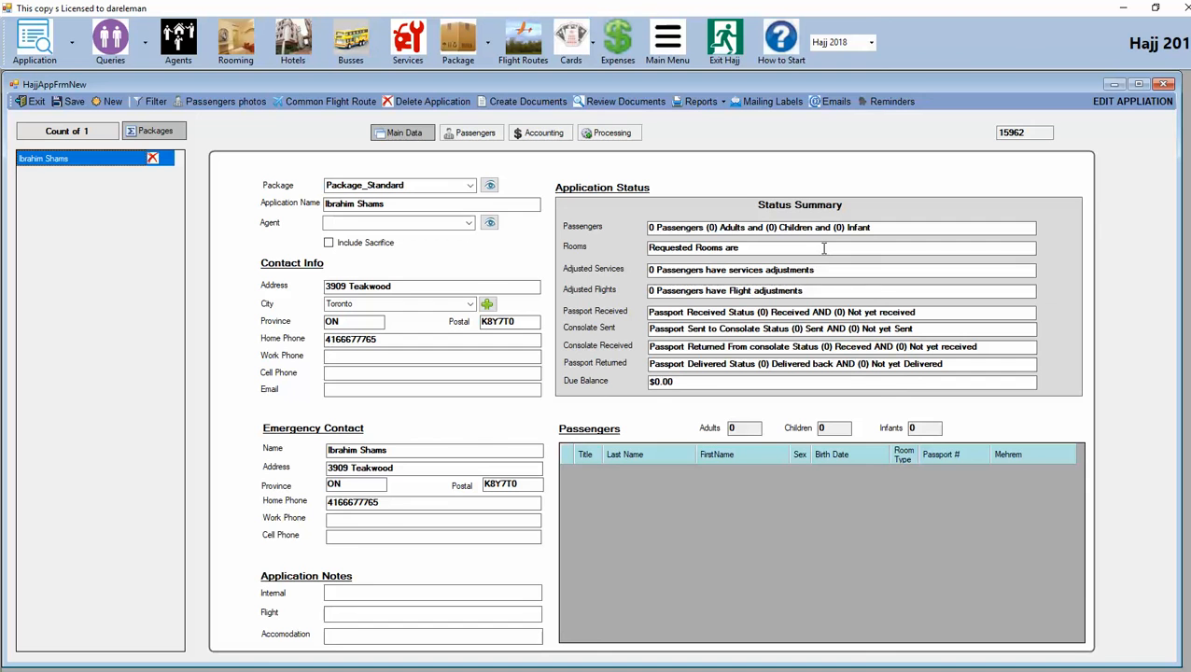
Step: Add and save the applicant as passenger one: Mr., adult, male, born Dec 12, 1990
click(471, 130)
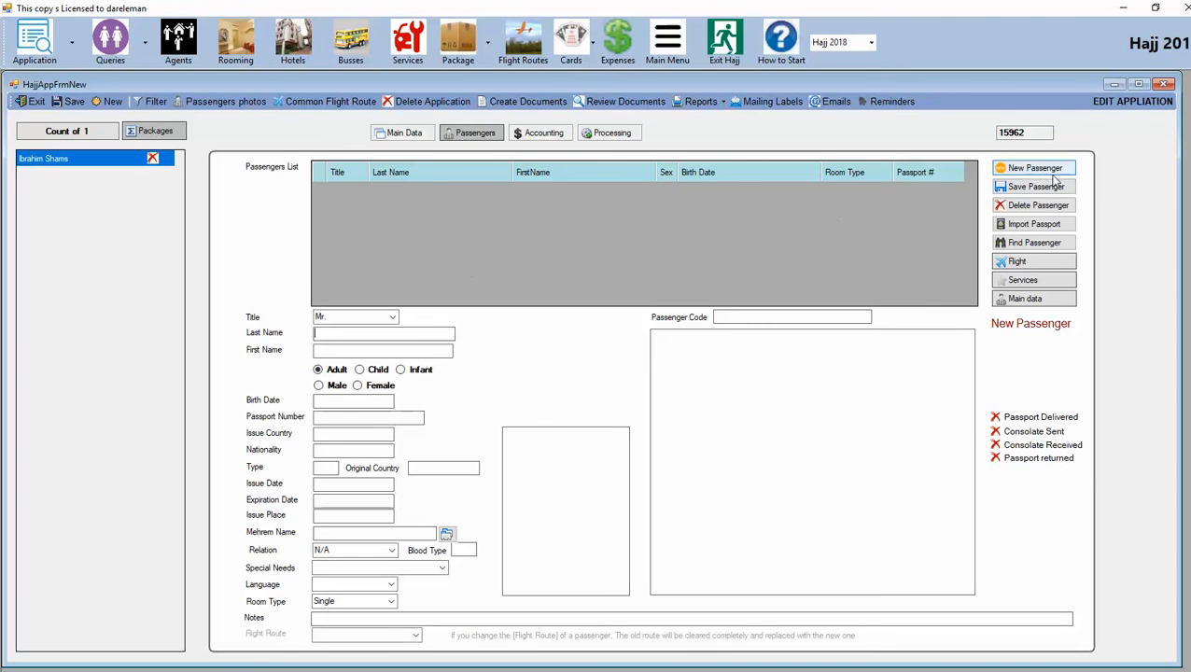
click(1039, 174)
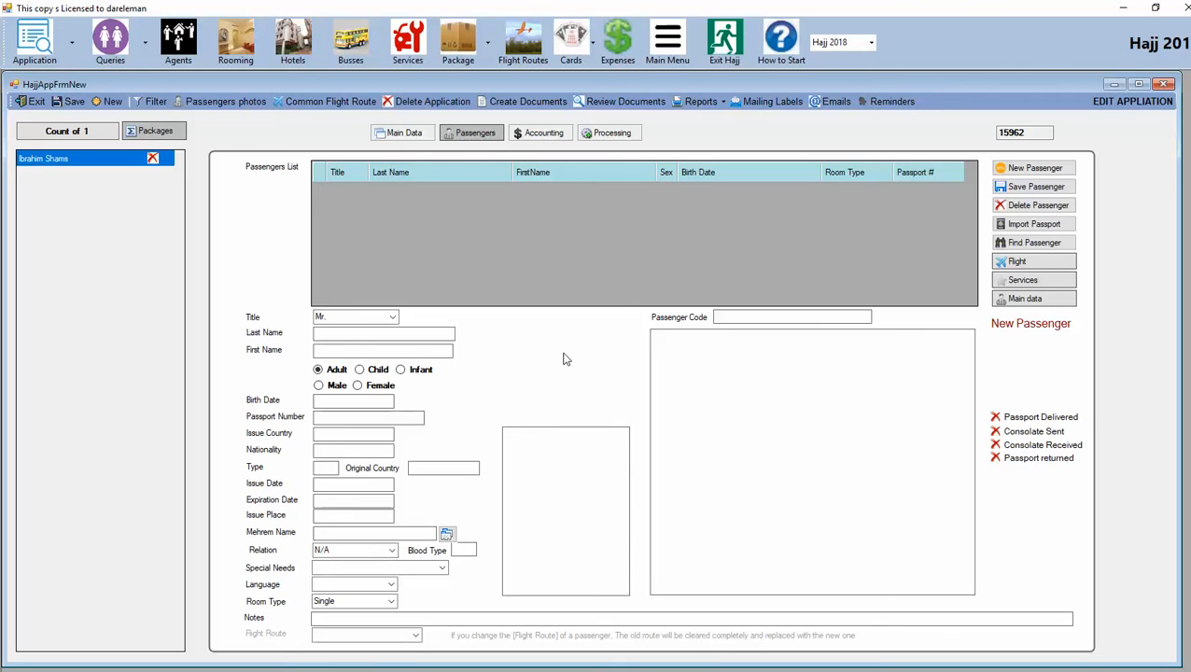
text(s)
key(Tab)
text(Ibrahim)
click(323, 388)
text(EC 12,)
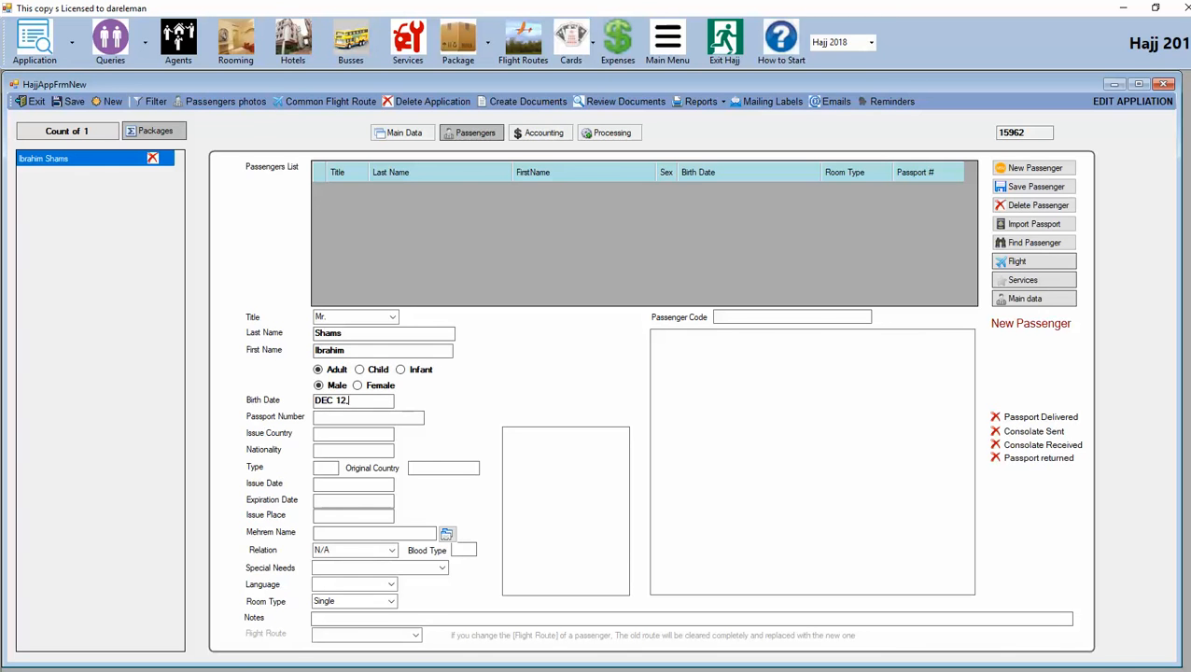
text(1990)
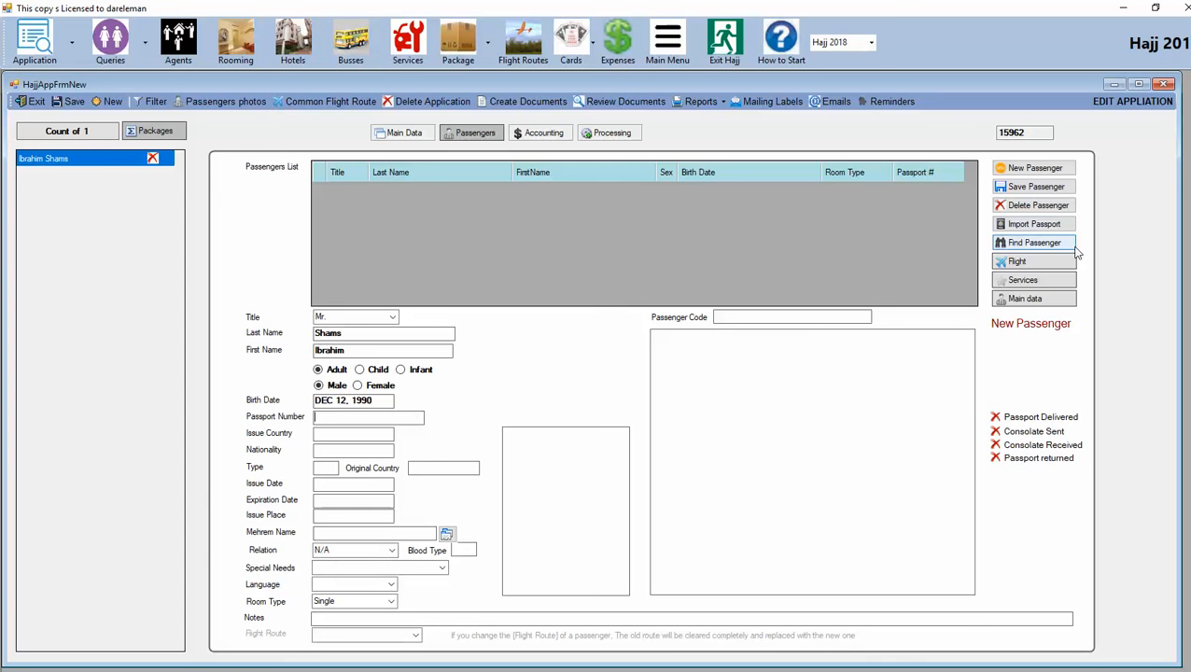
click(1030, 188)
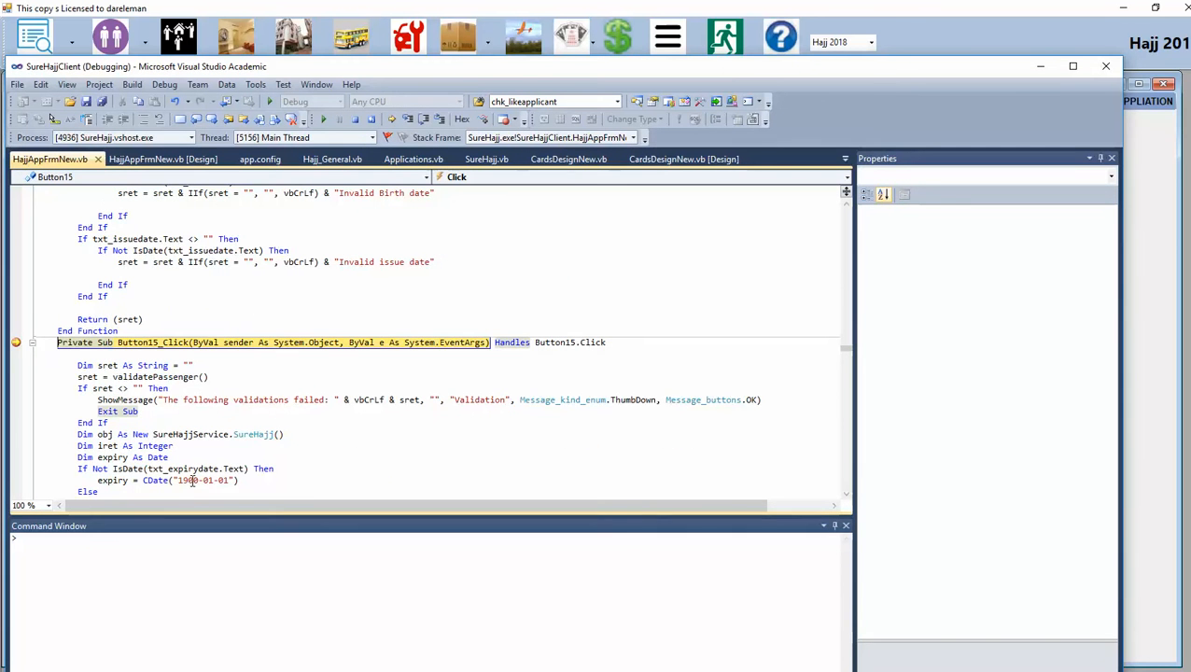
key(F5)
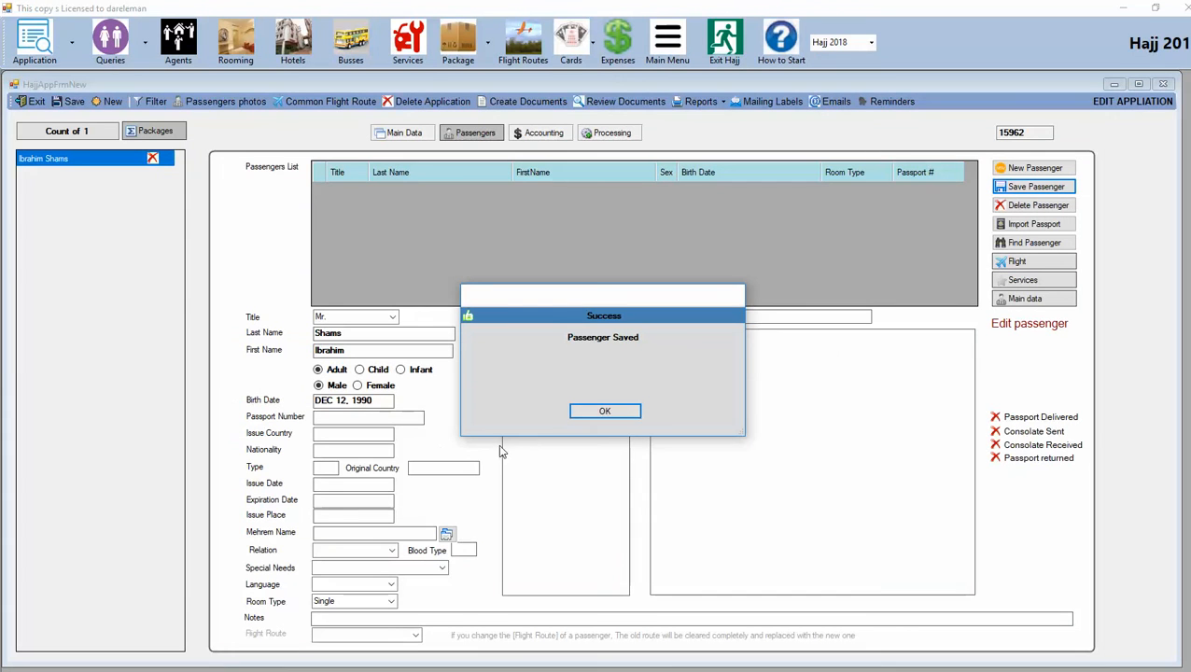
Step: Dismiss the 'Passenger Saved' message and return to Visual Studio
click(605, 411)
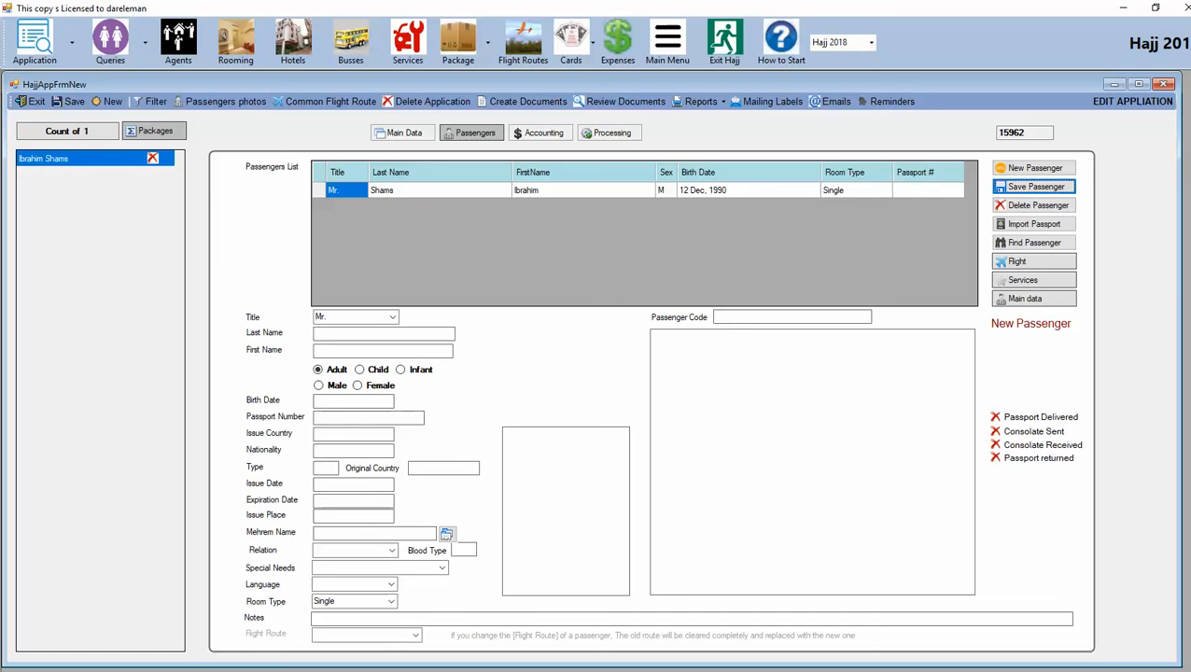
key(alt+Tab)
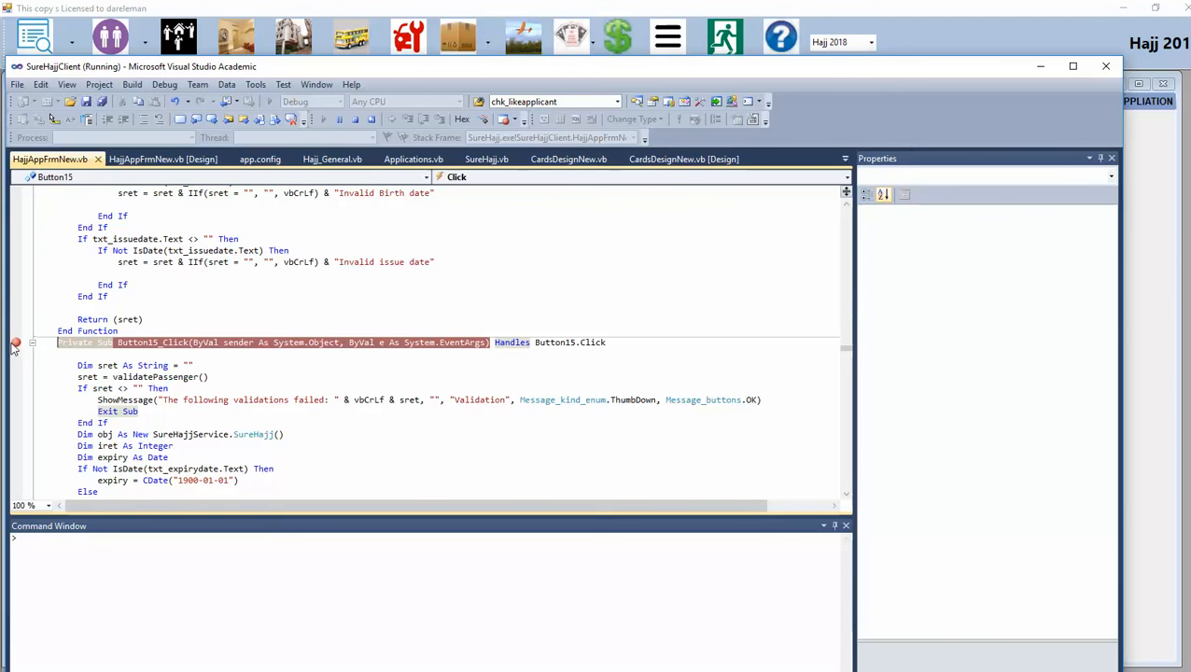
Step: Remove the Button15_Click breakpoint and return to the running SureHajj window
click(15, 342)
key(alt+Tab)
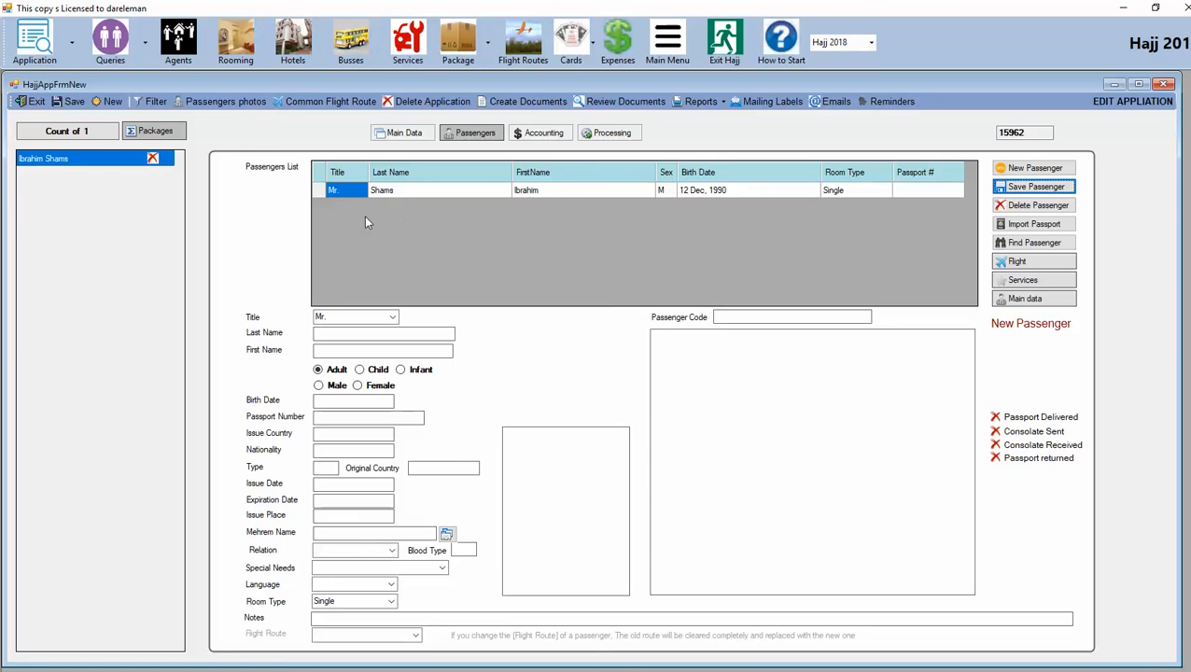
Step: Enter a new passenger titled Mrs. with her last and first names, female, born Nov 11, 1997
click(1032, 169)
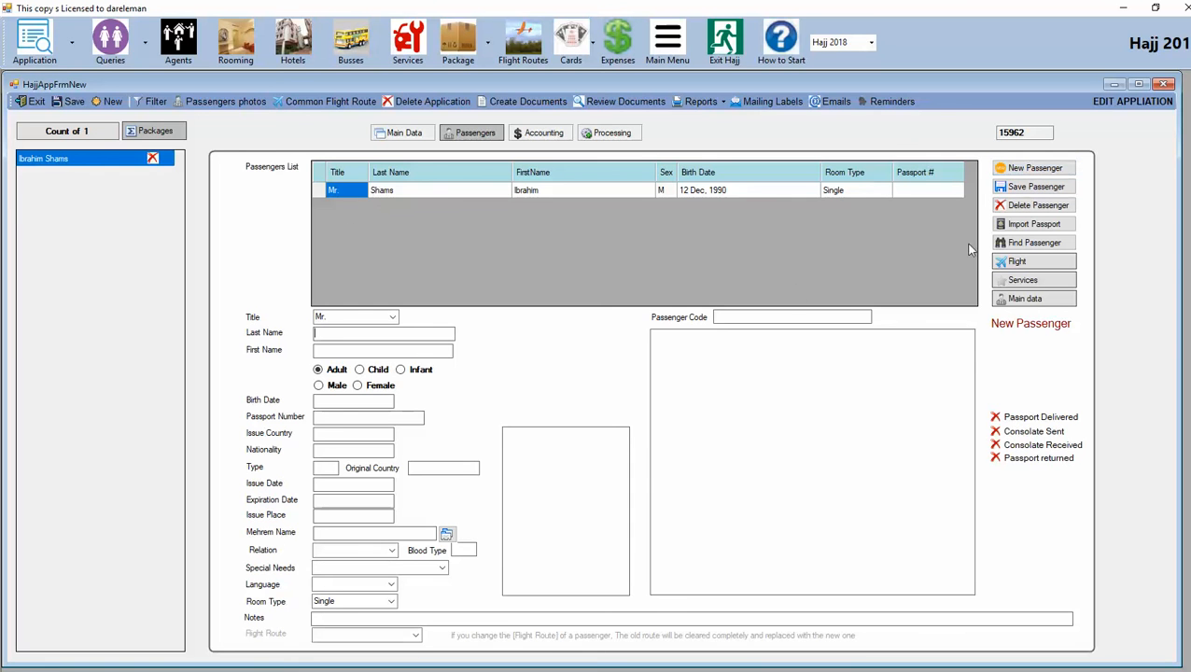
click(392, 318)
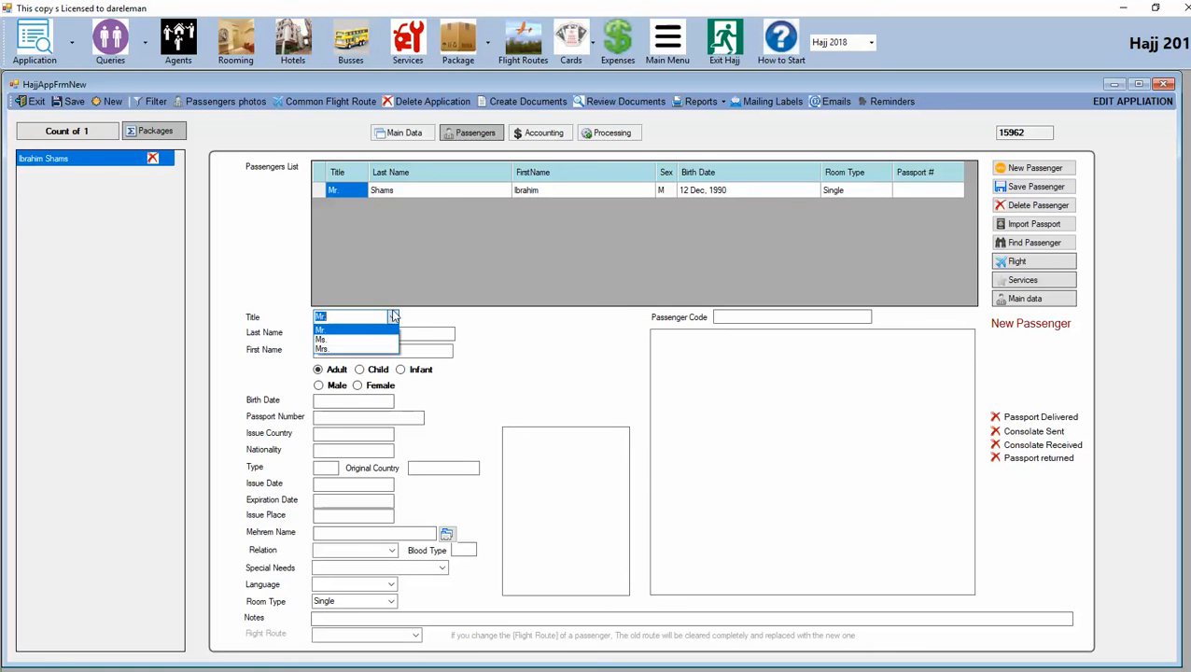
click(353, 349)
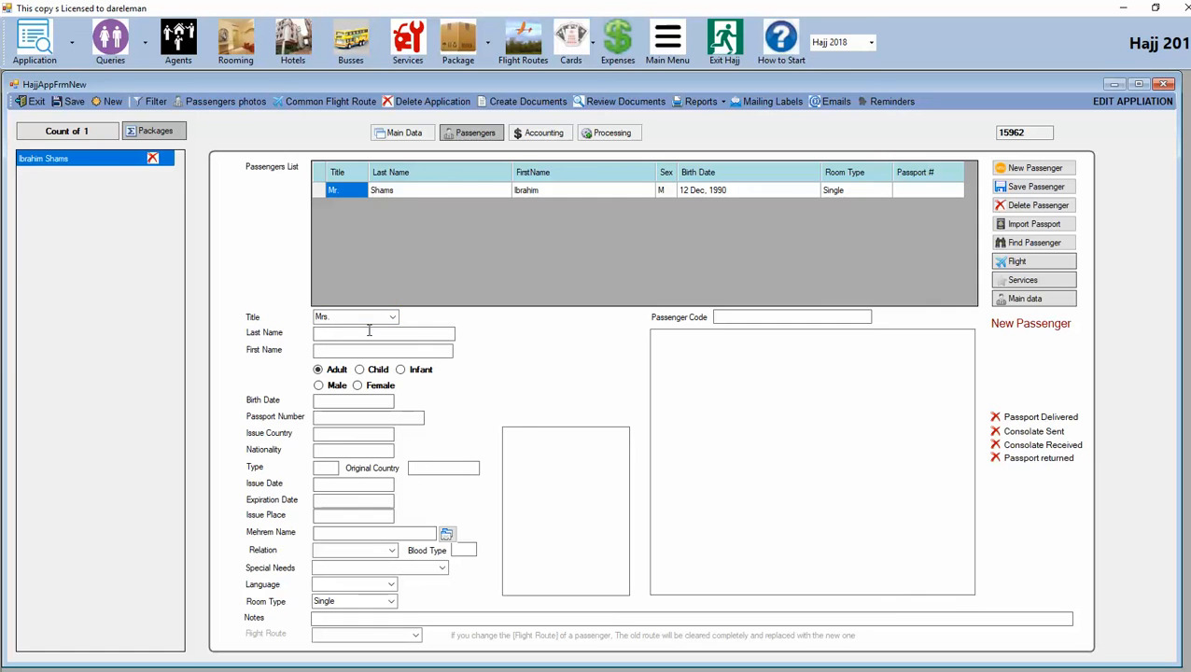
click(375, 349)
click(360, 386)
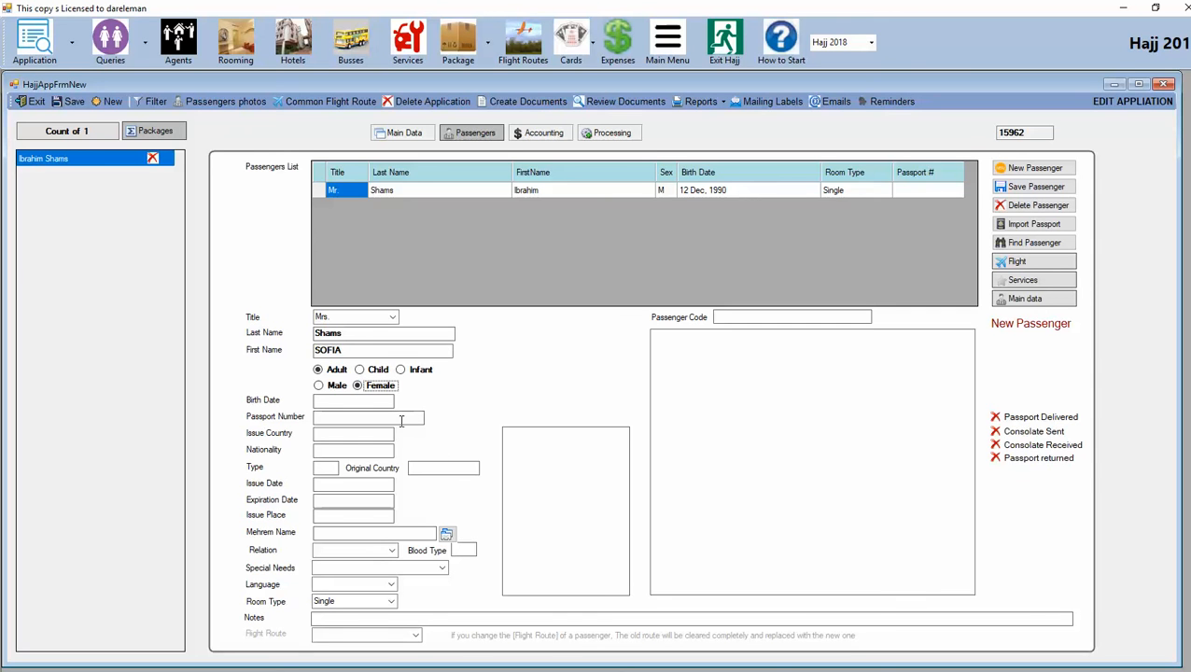
click(344, 400)
text(Nov 11, 1)
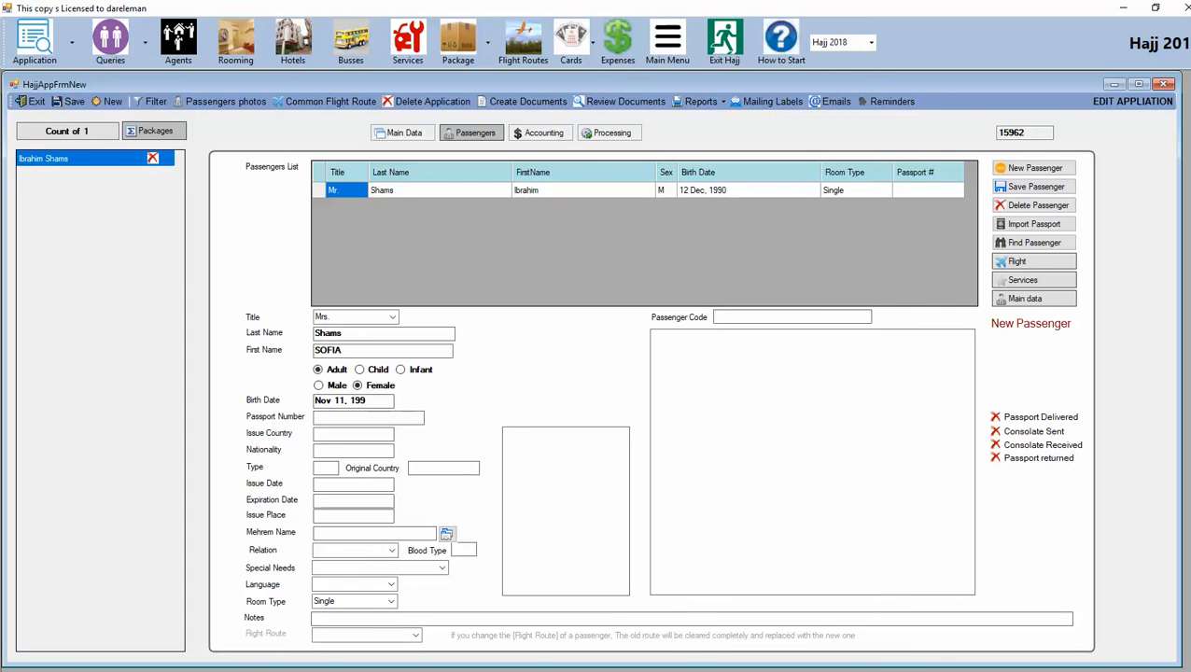
text(997)
click(352, 421)
Step: Set the first passenger as her mehrem with relation Husband, leaving special needs empty
click(407, 534)
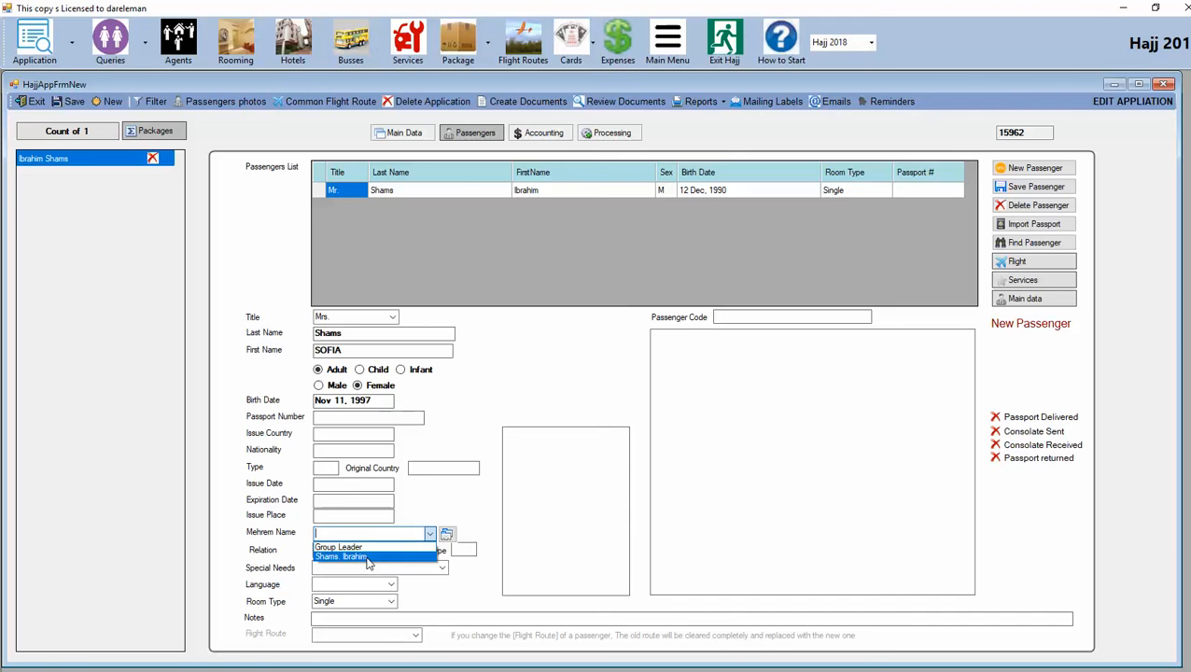
click(368, 559)
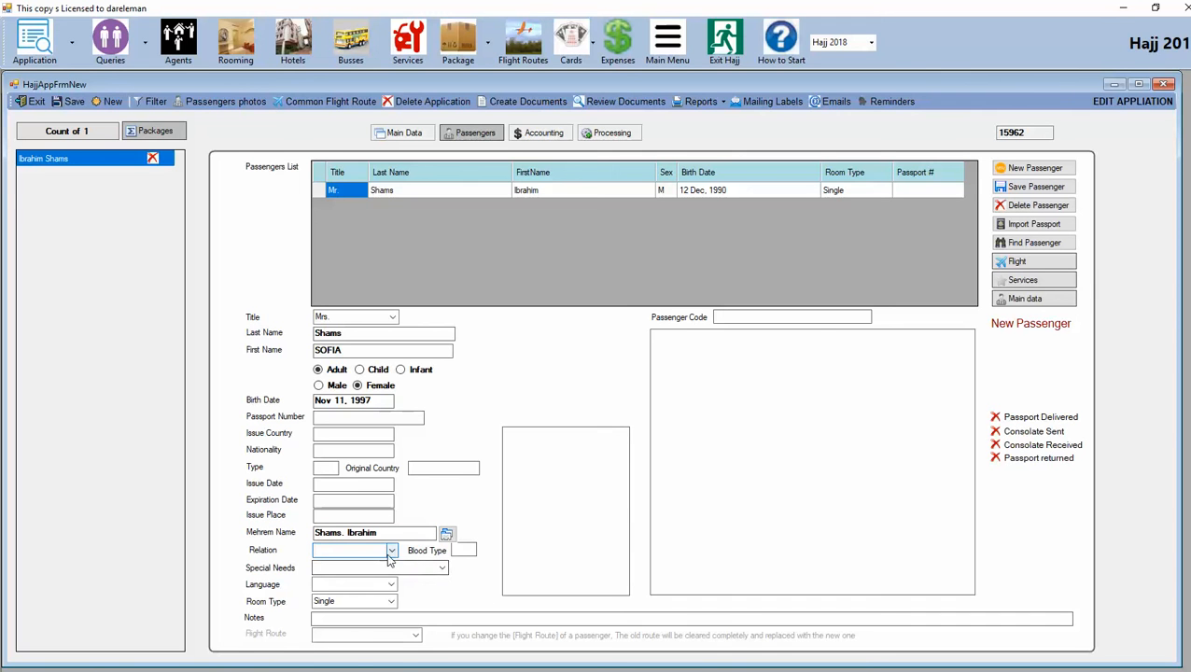
click(389, 554)
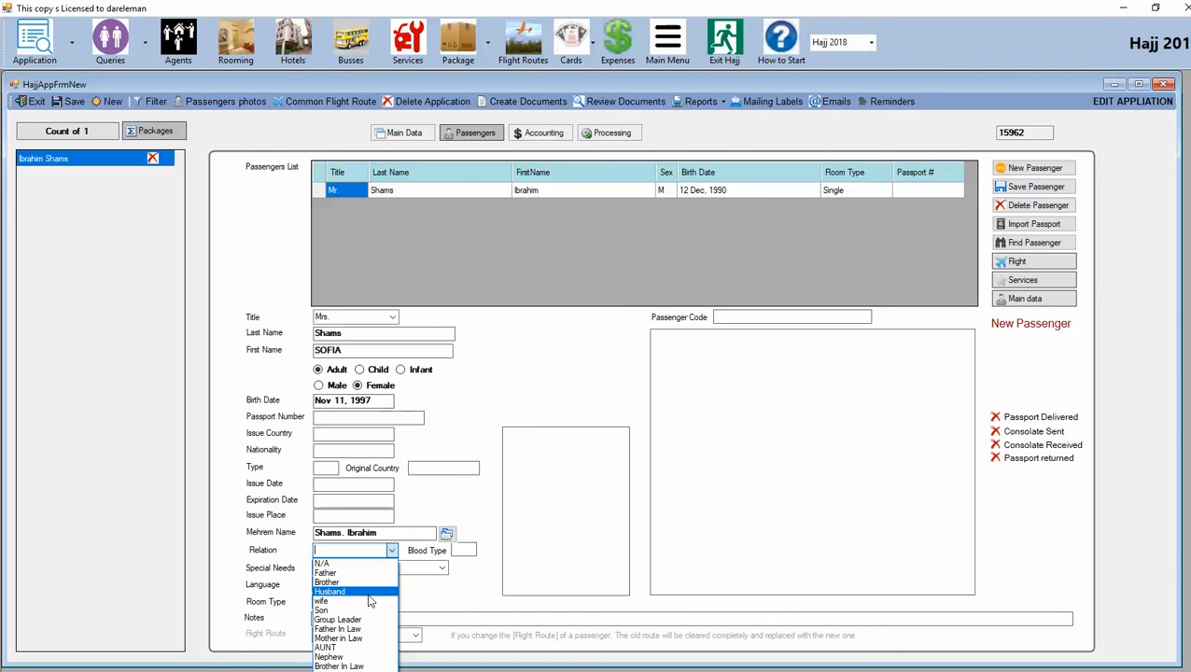
click(368, 592)
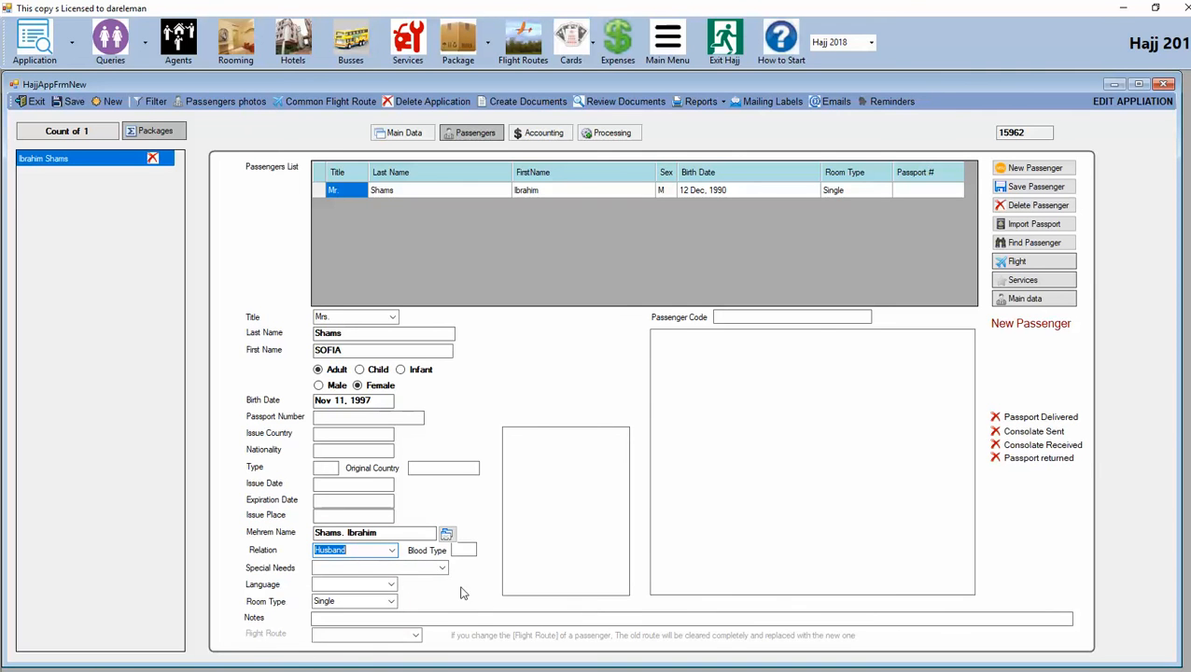
click(442, 566)
click(471, 582)
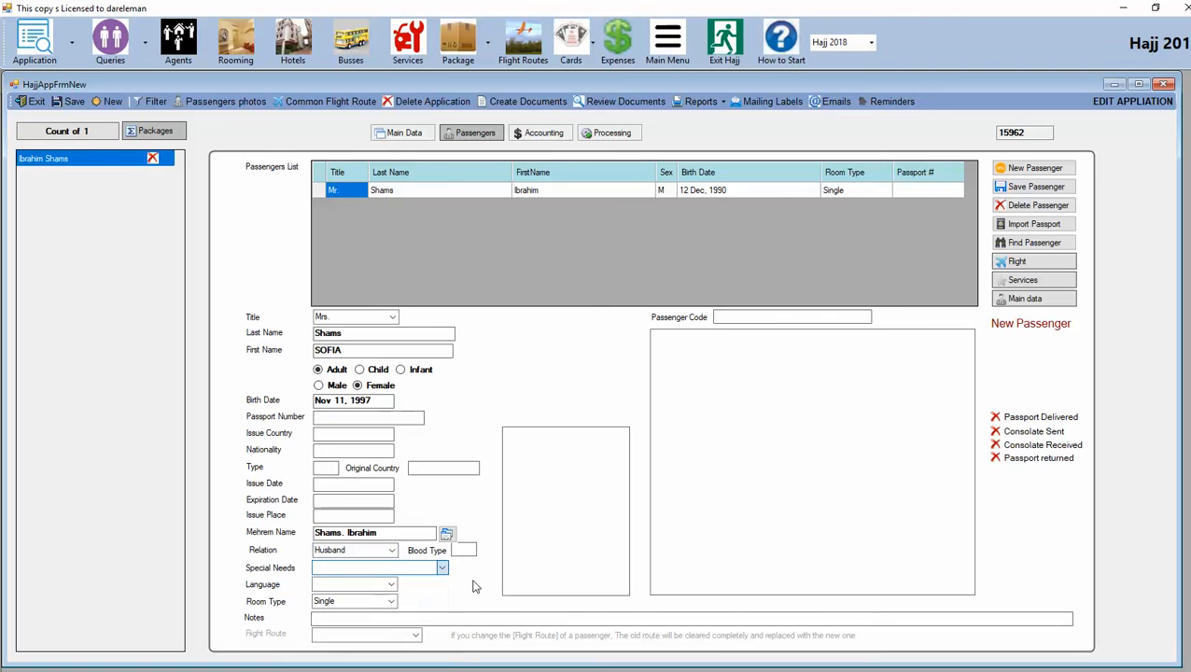
Step: Save the second passenger, confirm the message, and load the first passenger's details
click(1034, 186)
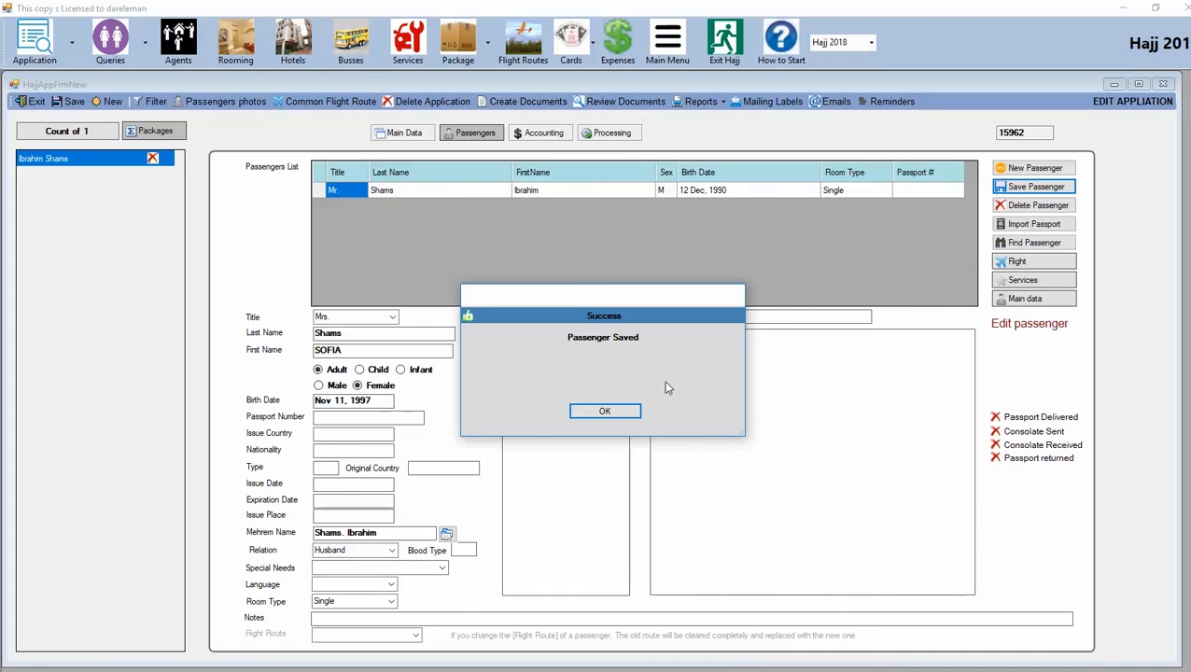
click(604, 410)
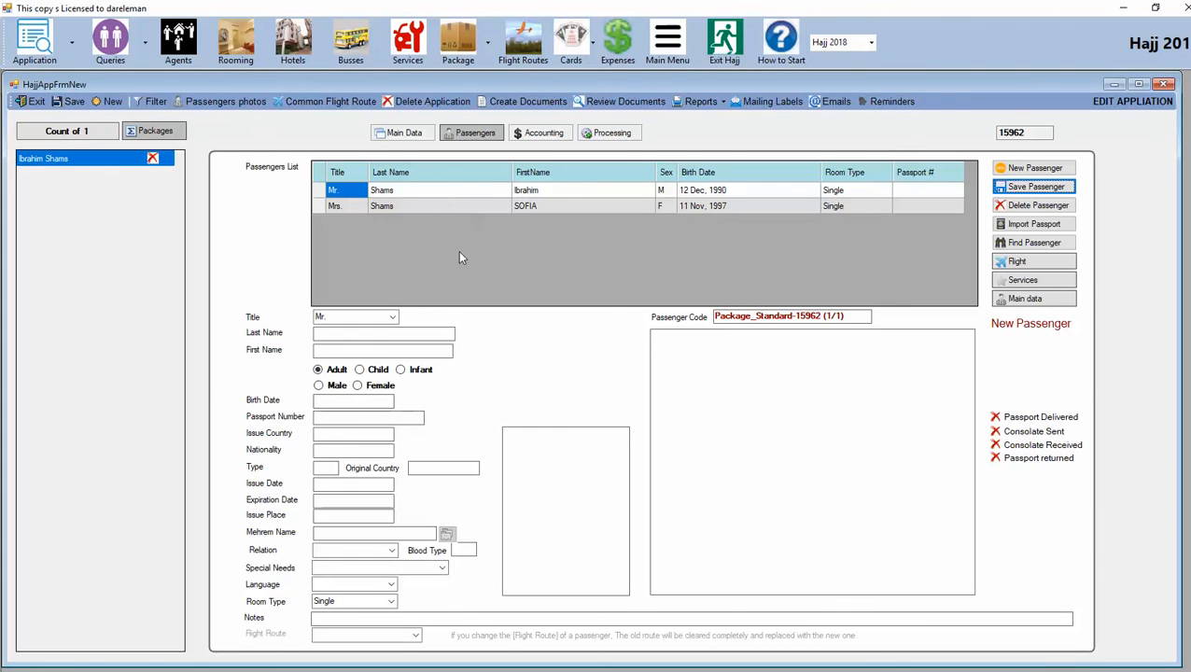
click(318, 191)
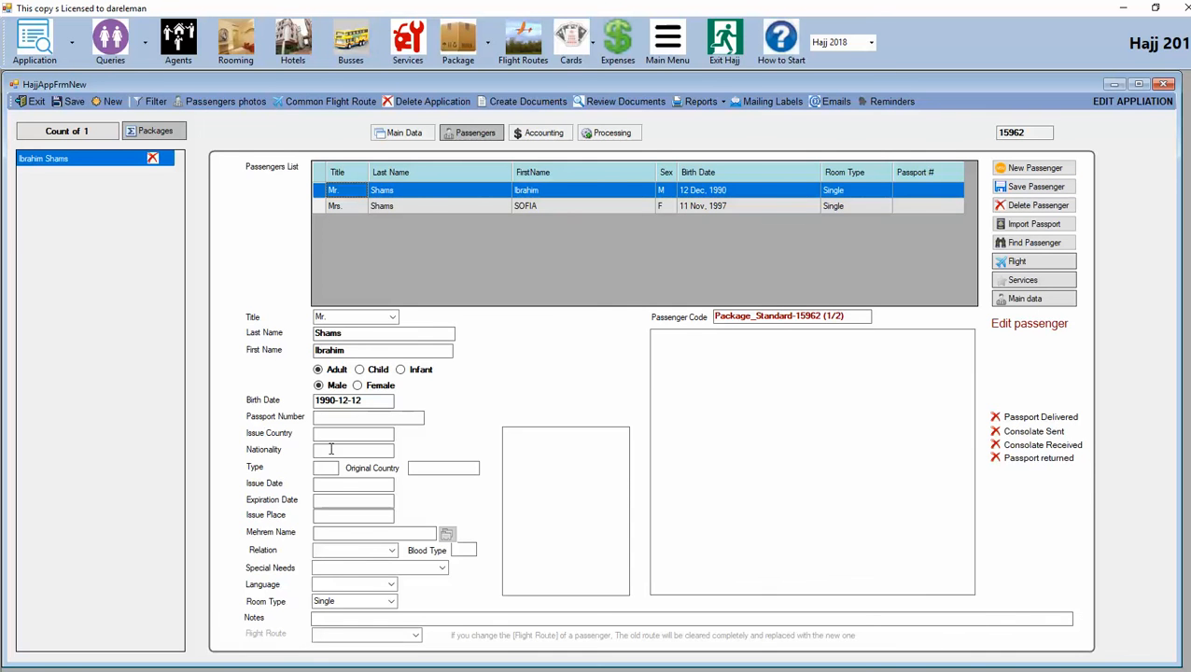
Step: Change the first passenger's room type to Double and save him
click(319, 206)
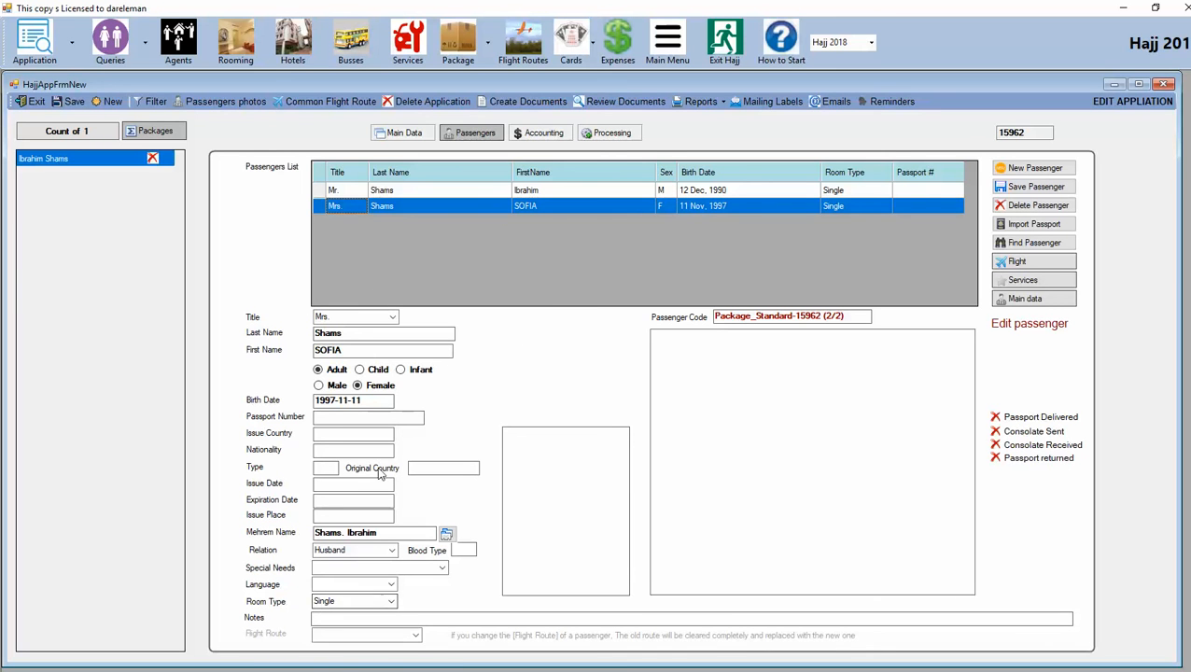
click(318, 192)
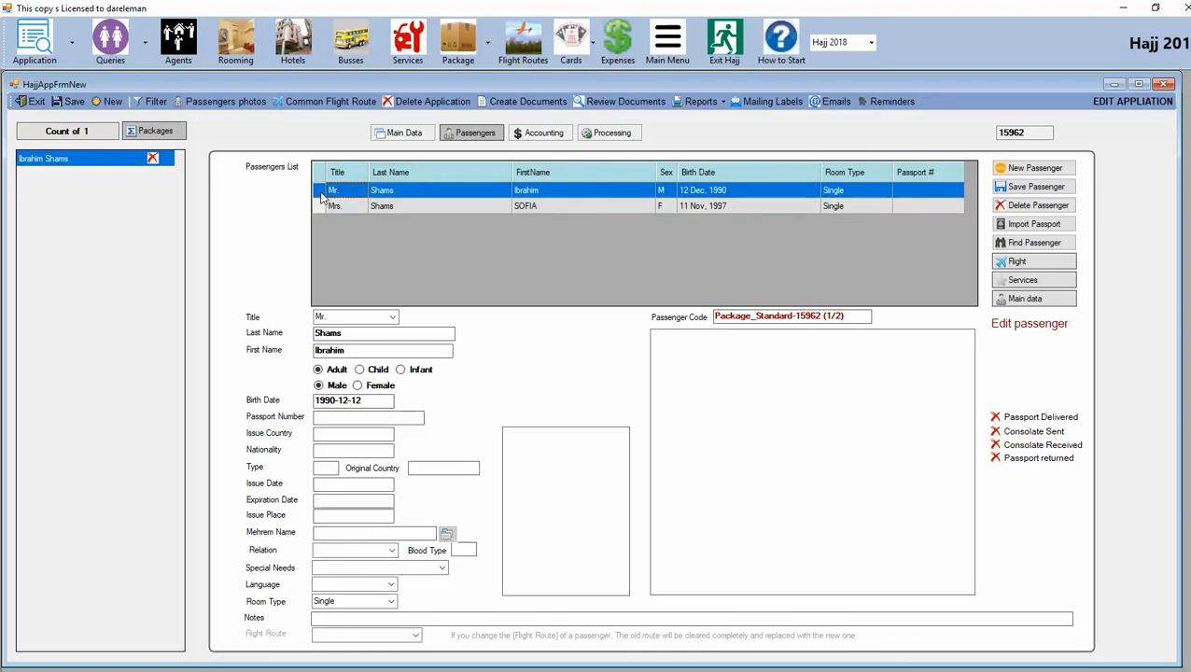
click(391, 601)
click(390, 623)
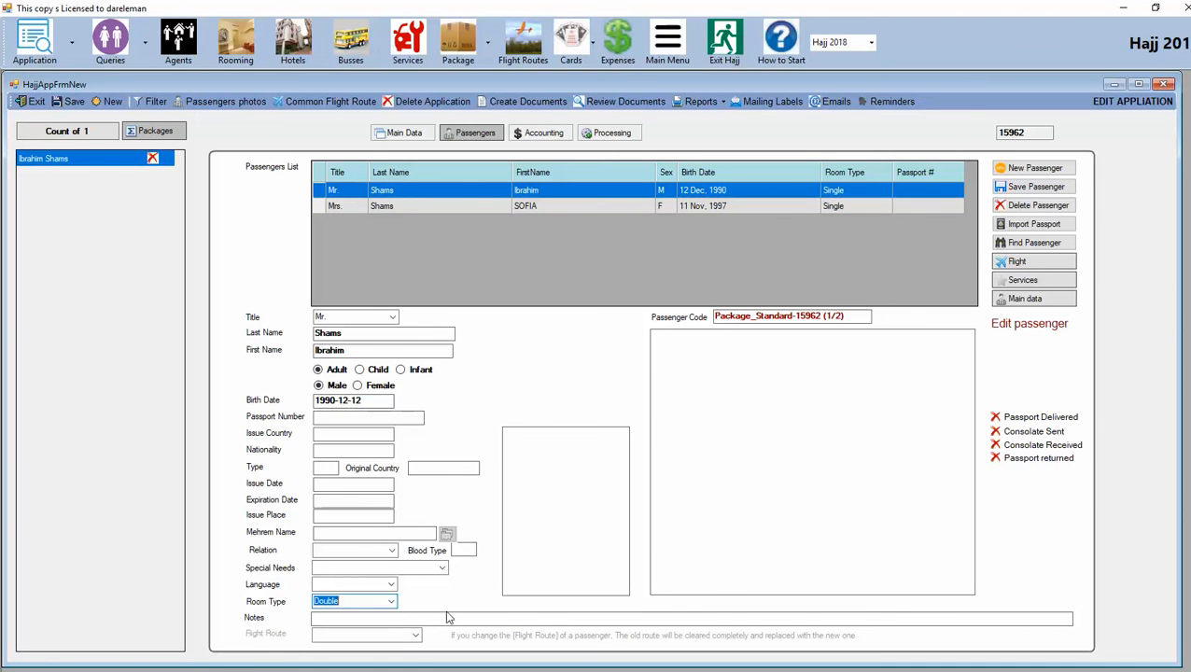
click(1035, 187)
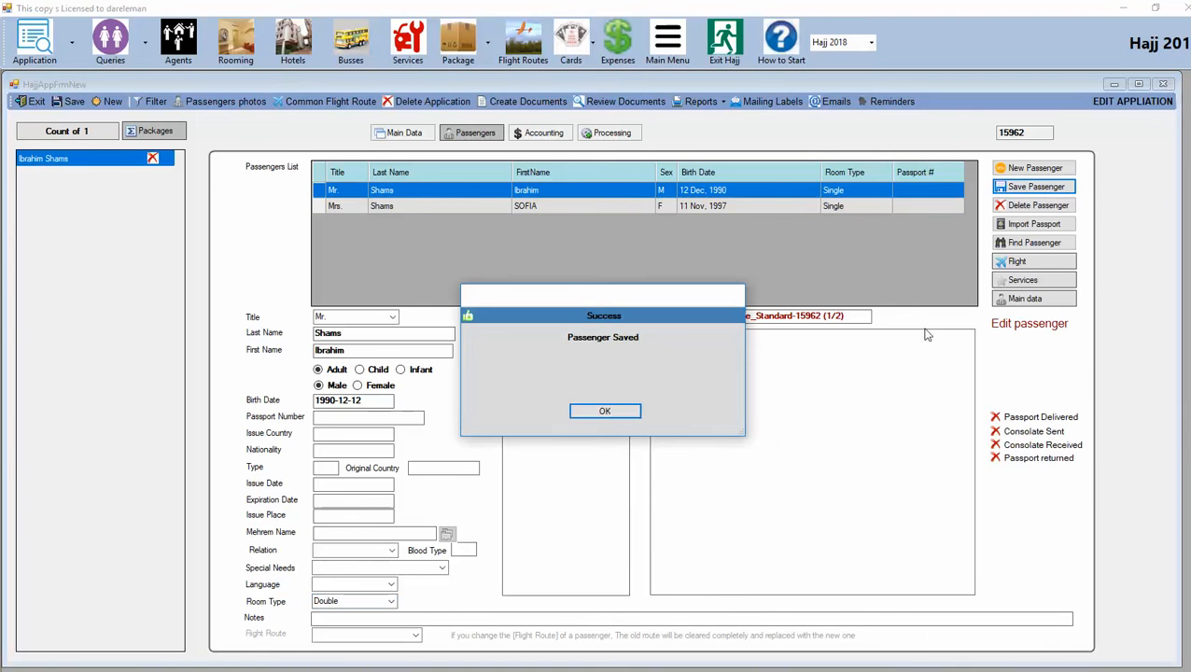
click(604, 411)
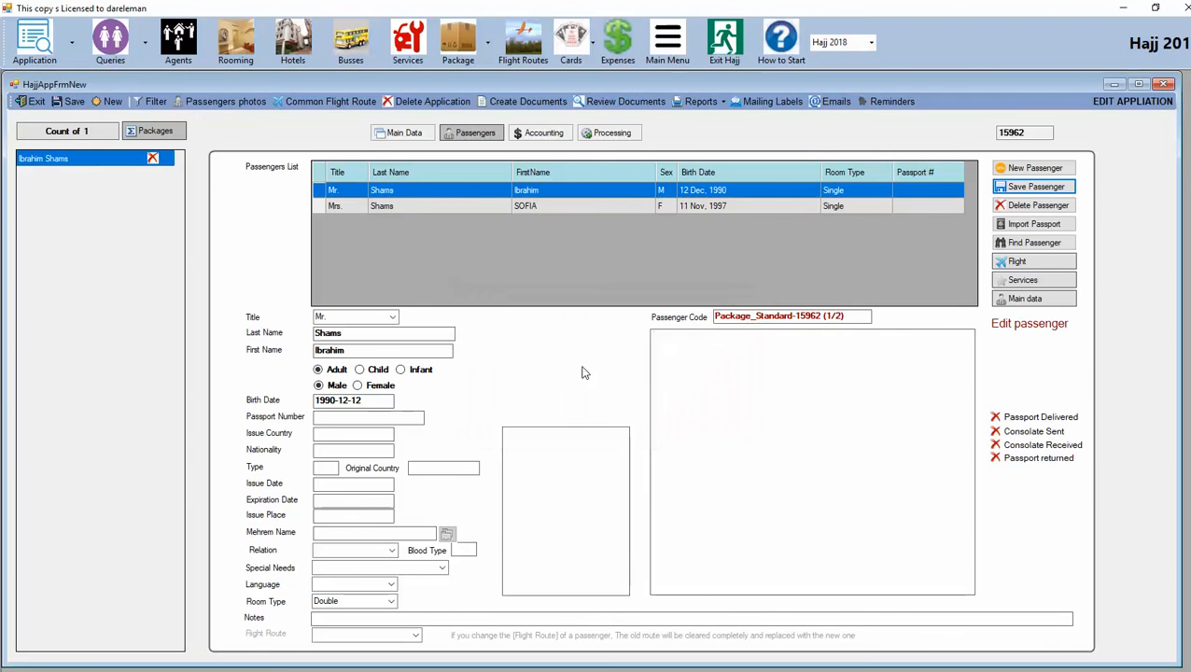
Step: Change the second passenger's room type to Double and save her
click(316, 206)
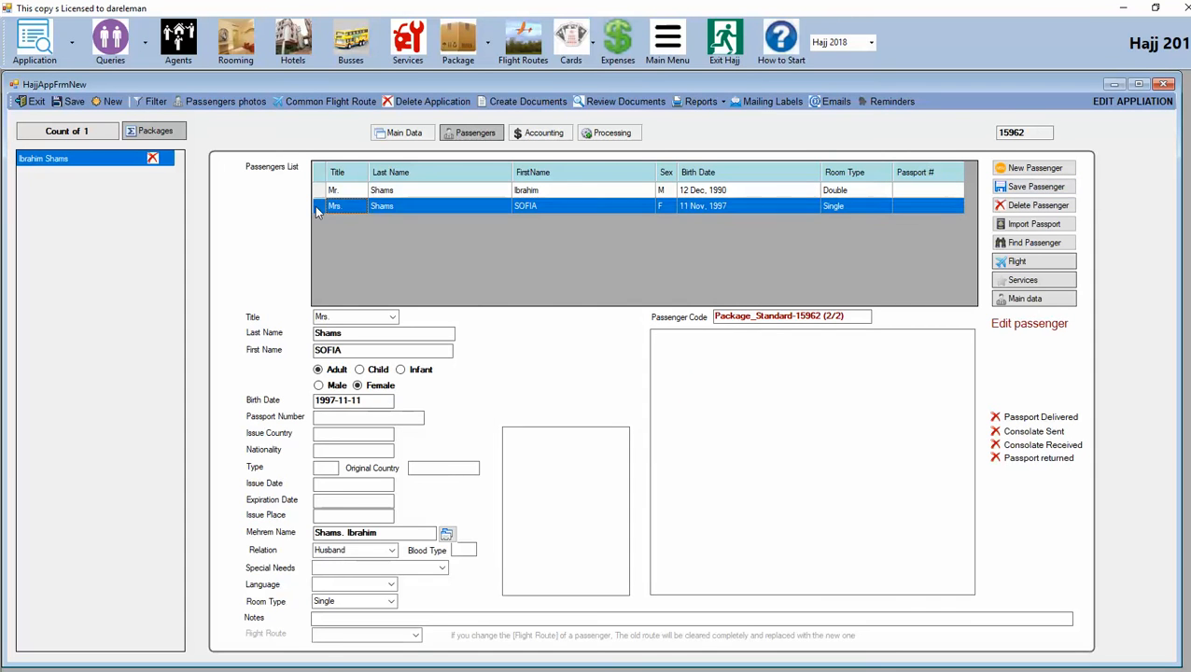
click(393, 602)
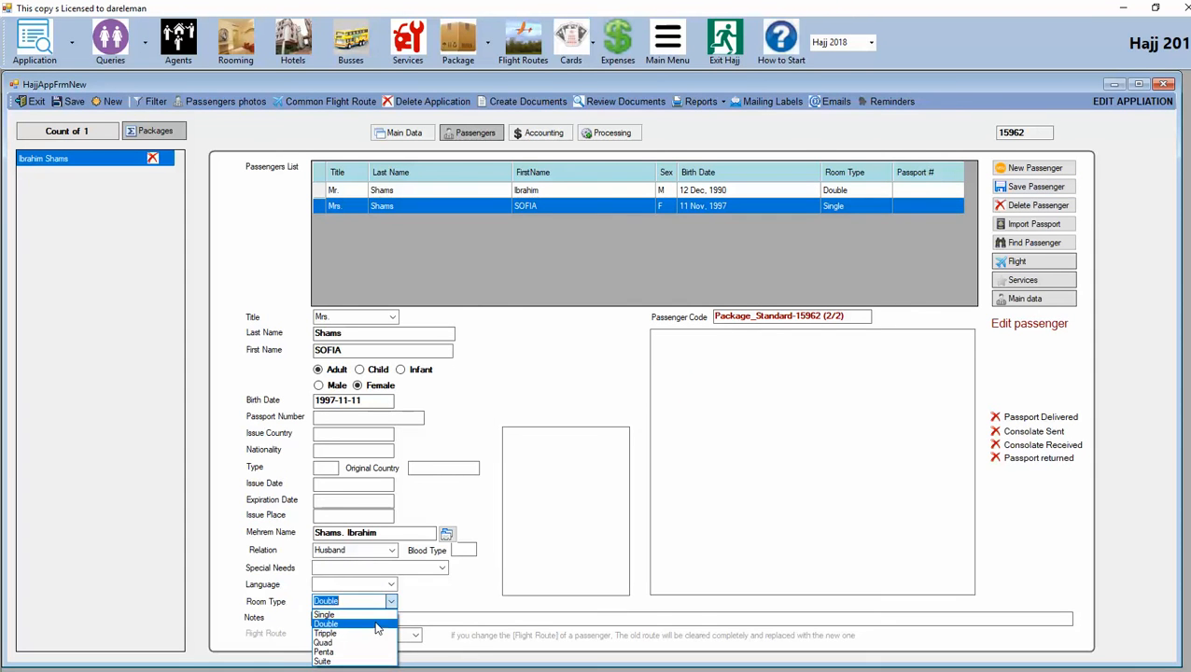
click(377, 625)
click(1008, 186)
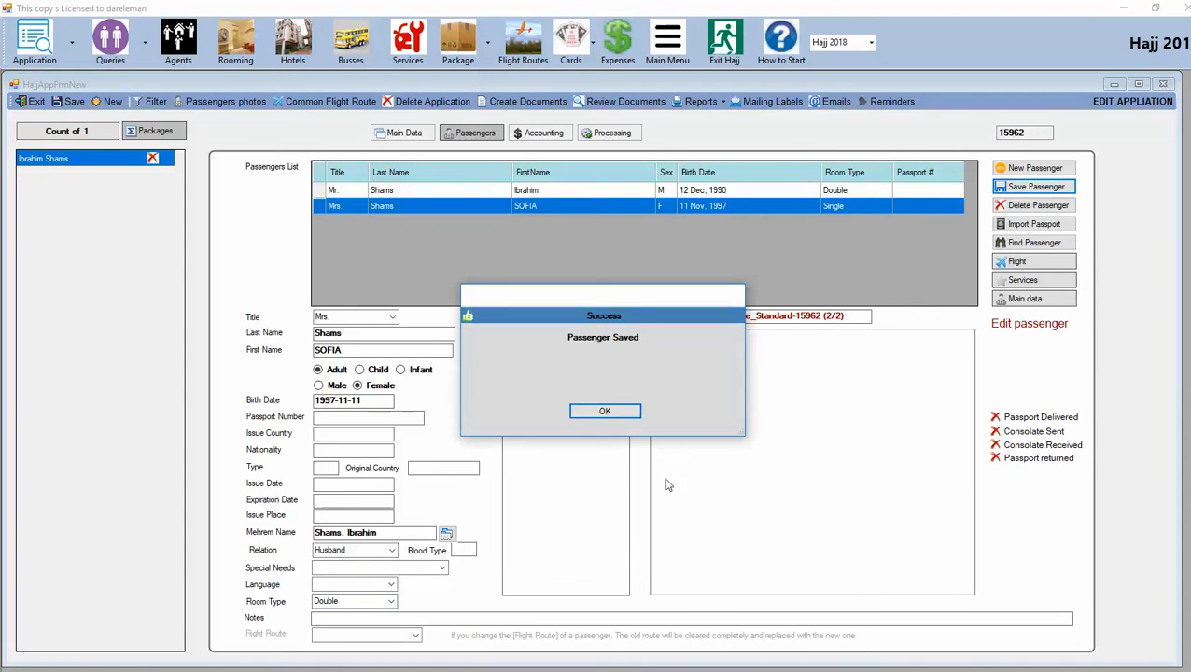
click(636, 417)
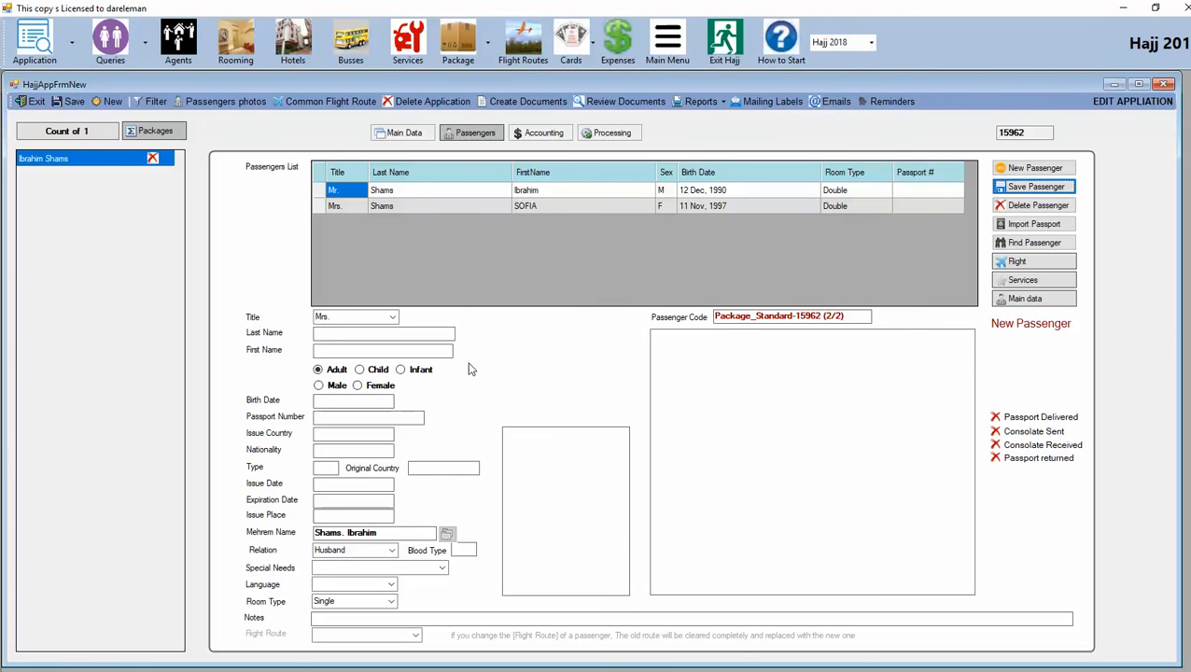
Step: Verify accounting shows two Double-room passengers at 9000 each, totalling $18,000, then return to Main Data
click(401, 135)
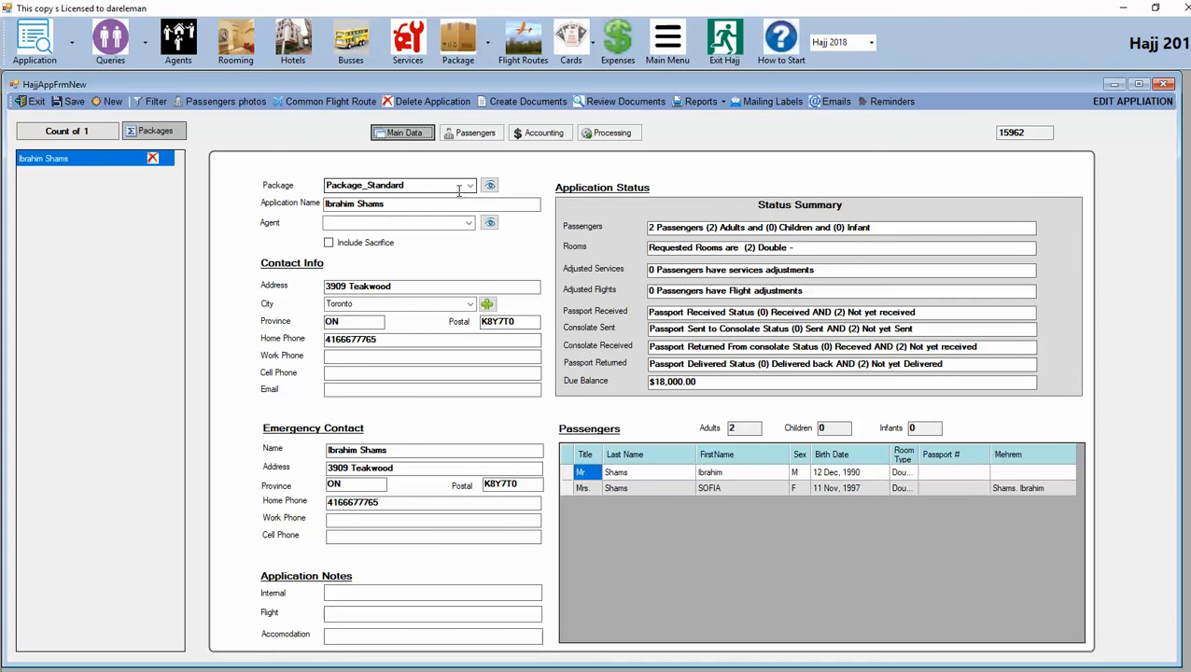
click(541, 132)
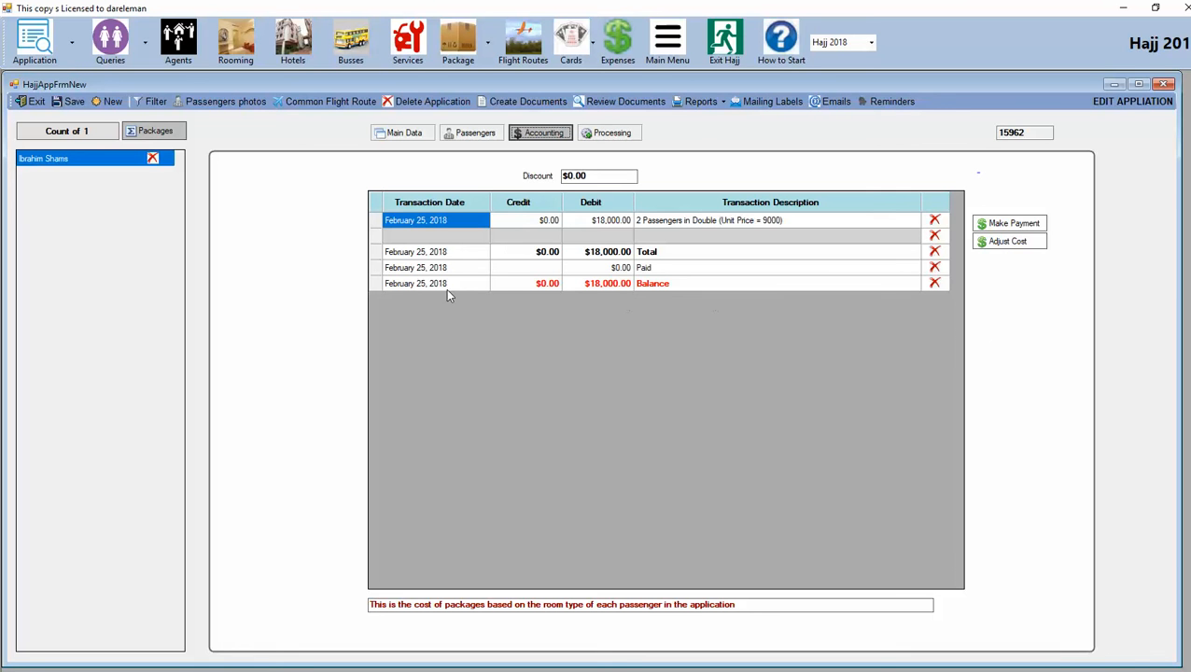
click(399, 133)
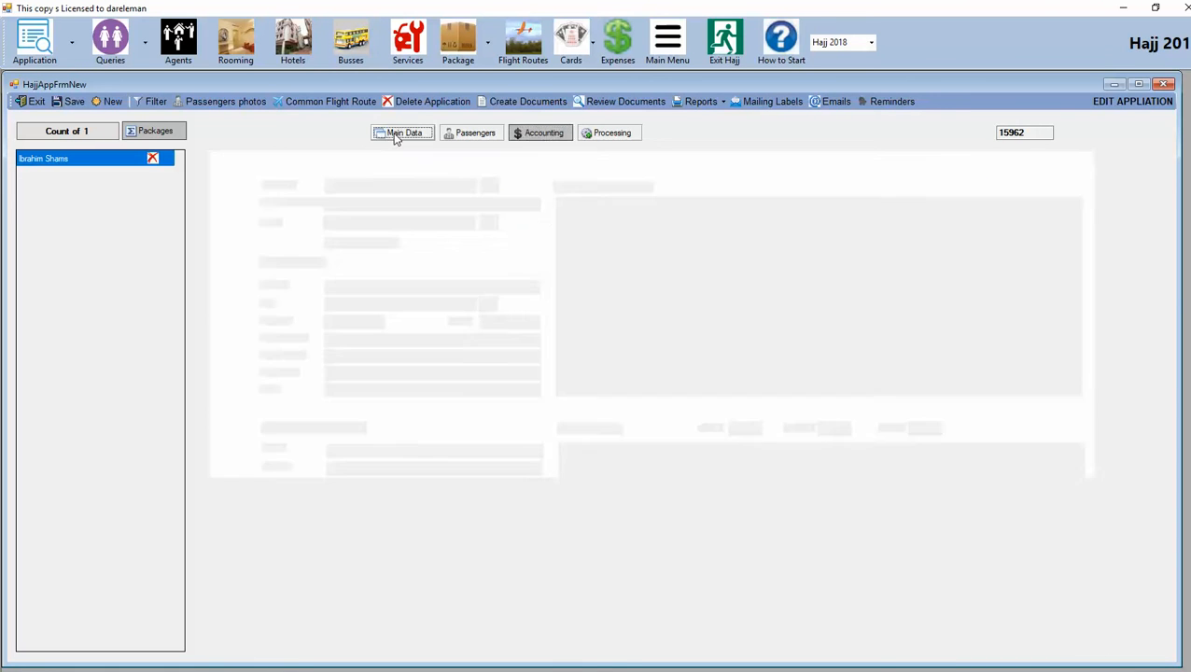